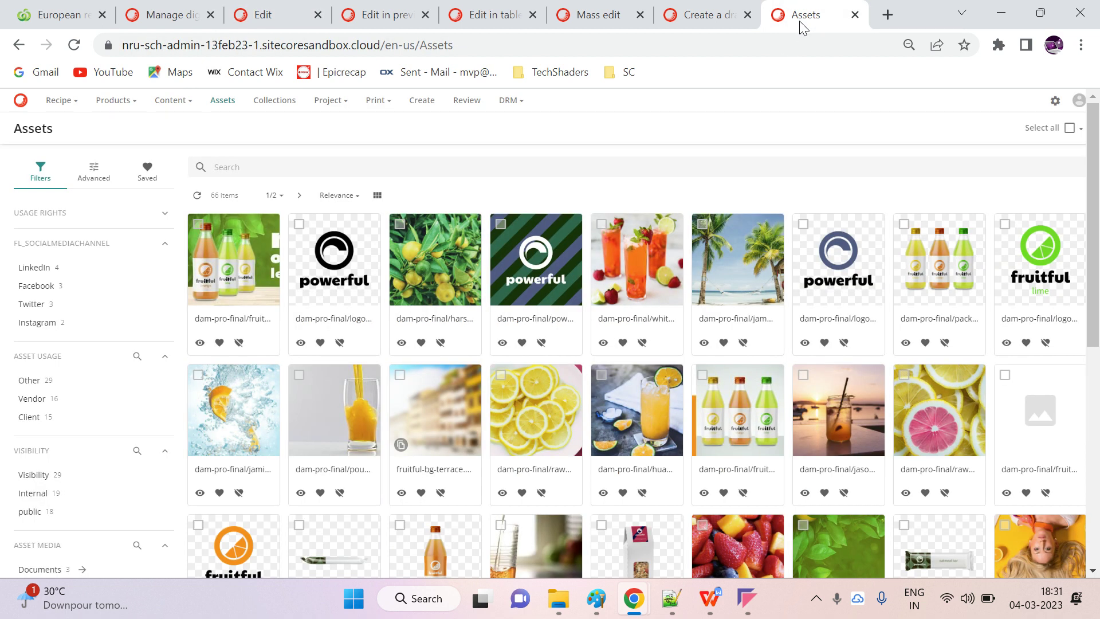
- Select the striped powerful-logo-bg.png asset and the whitney-wright-286729.jpg drinks asset on the Assets page
{"action": "left_click", "coordinate": [500, 224]}
{"action": "left_click", "coordinate": [602, 226]}
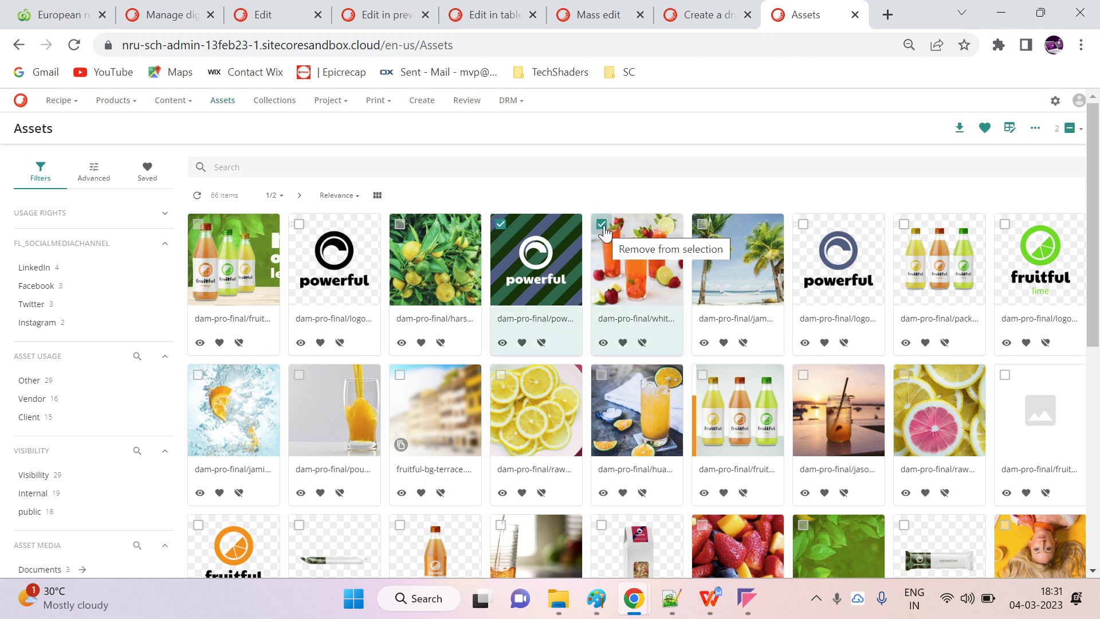
- Preview the powerful-logo-bg.png asset and open its metadata for editing
{"action": "left_click", "coordinate": [502, 344]}
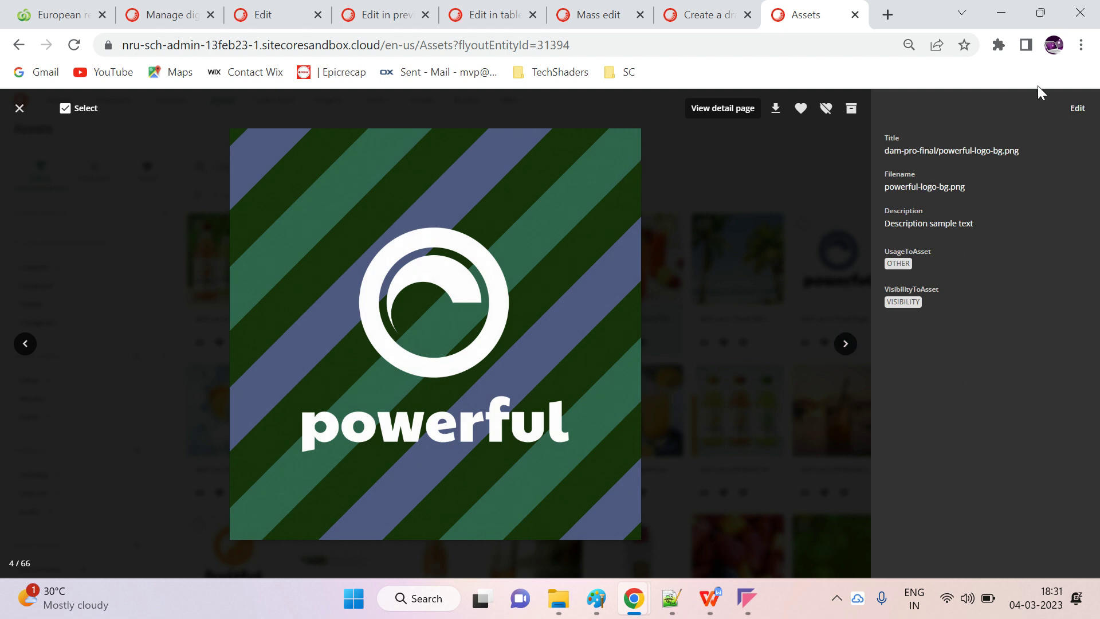
{"action": "left_click", "coordinate": [1078, 109]}
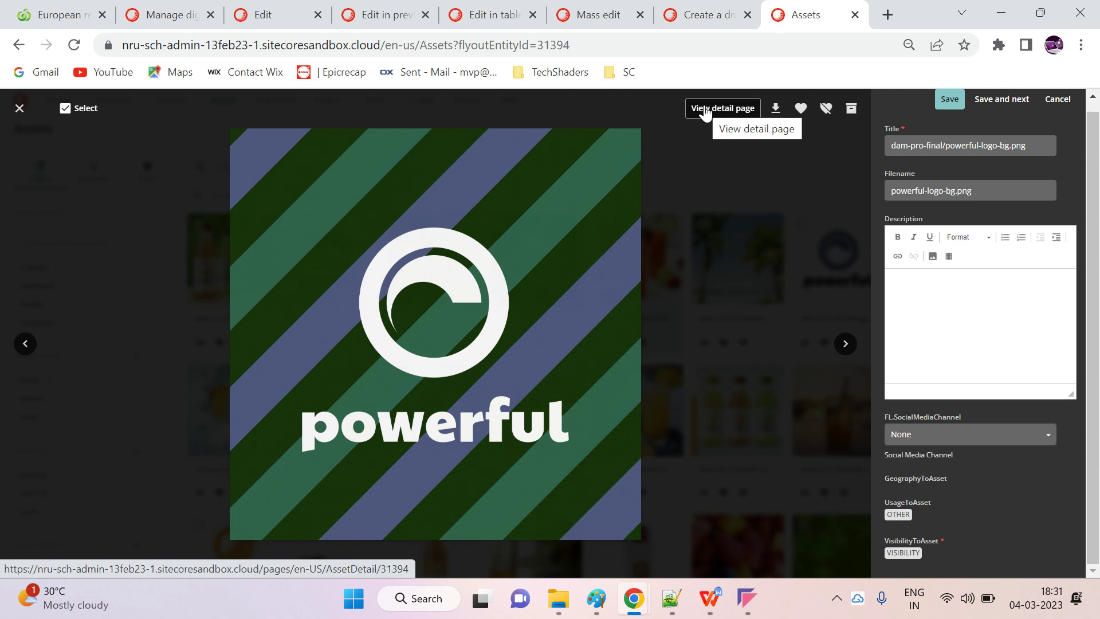
- Consult the Sitecore documentation on the Edit in table method and on creating a draft asset
{"action": "left_click", "coordinate": [261, 15]}
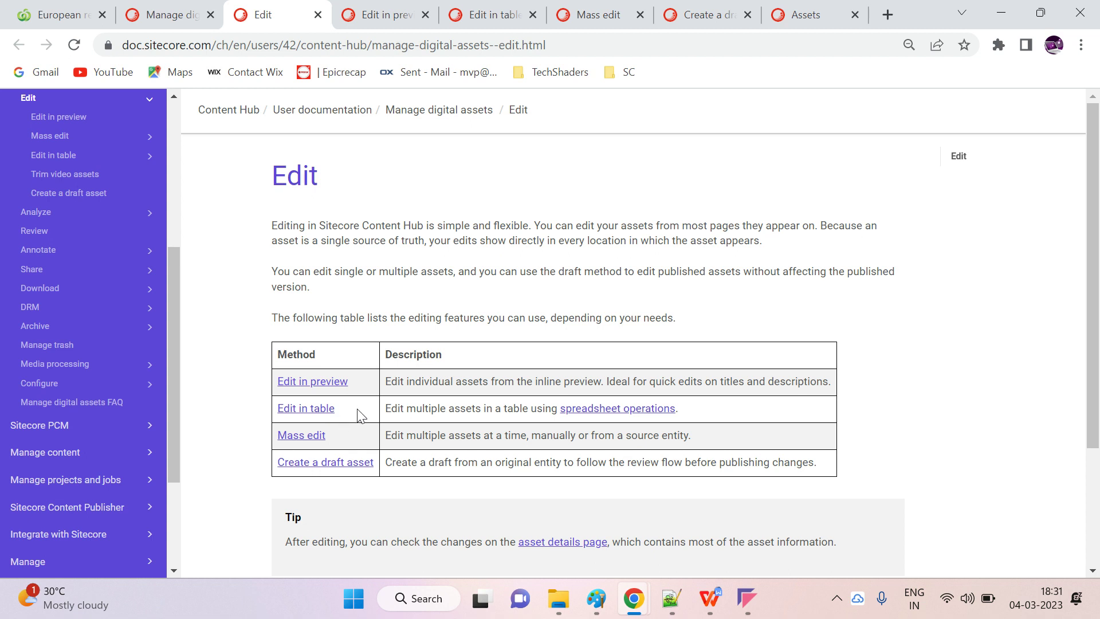
{"action": "left_click_drag", "start_coordinate": [385, 408], "coordinate": [568, 414]}
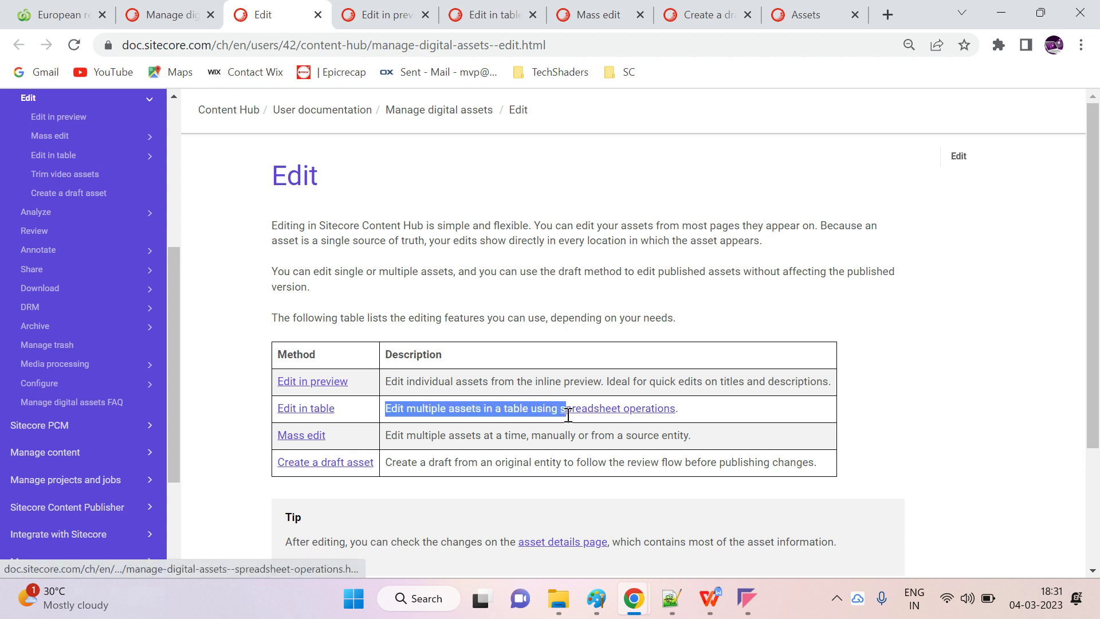
{"action": "left_click", "coordinate": [691, 13]}
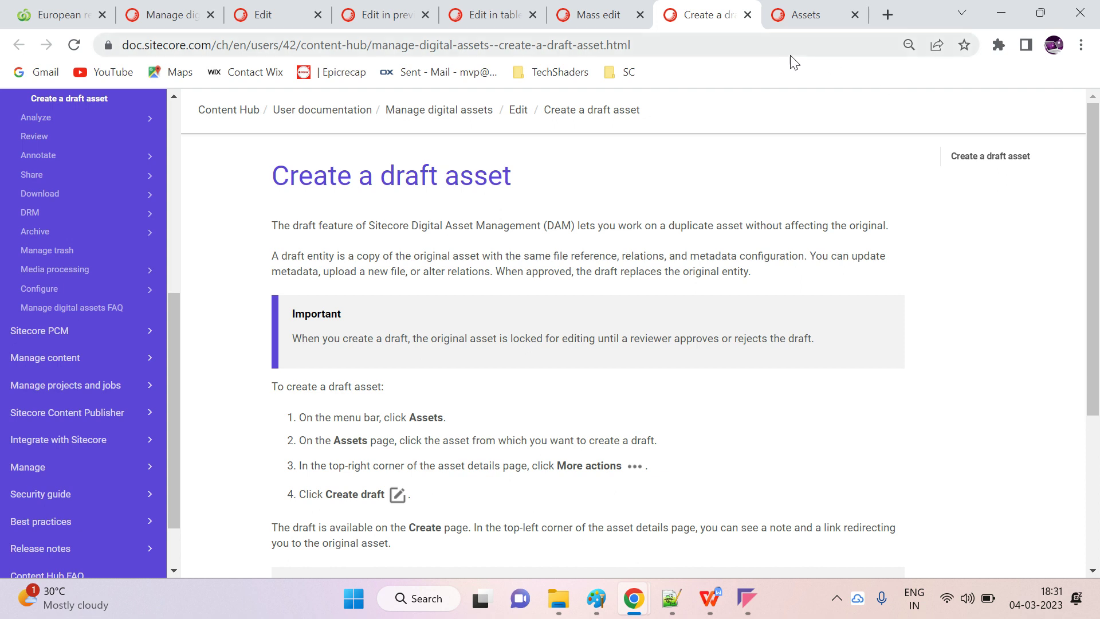
- Return to the asset preview, cancel the metadata editing and close the preview
{"action": "left_click", "coordinate": [808, 16]}
{"action": "left_click", "coordinate": [1055, 100]}
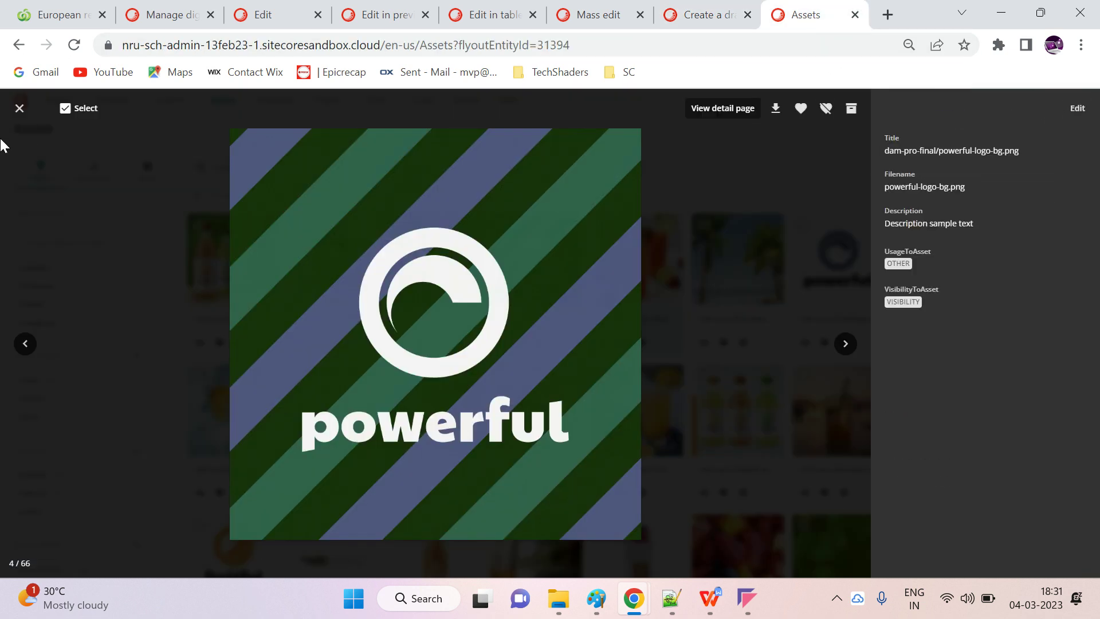
{"action": "left_click", "coordinate": [19, 107]}
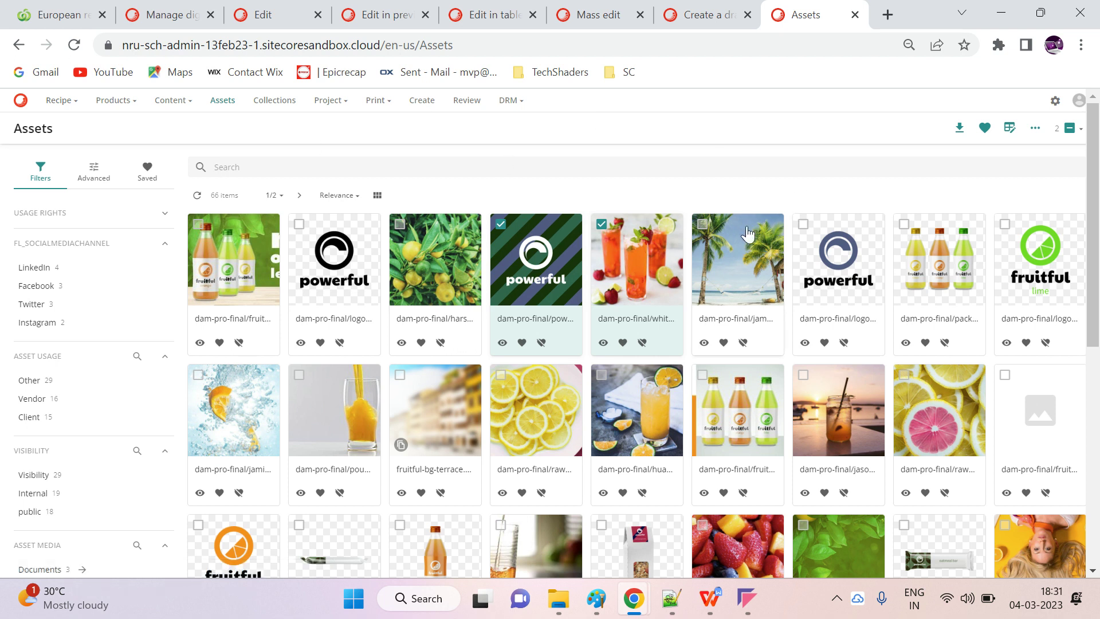
- Add the blue powerful logo to the selection and open the selected assets with Edit in table
{"action": "left_click", "coordinate": [803, 224]}
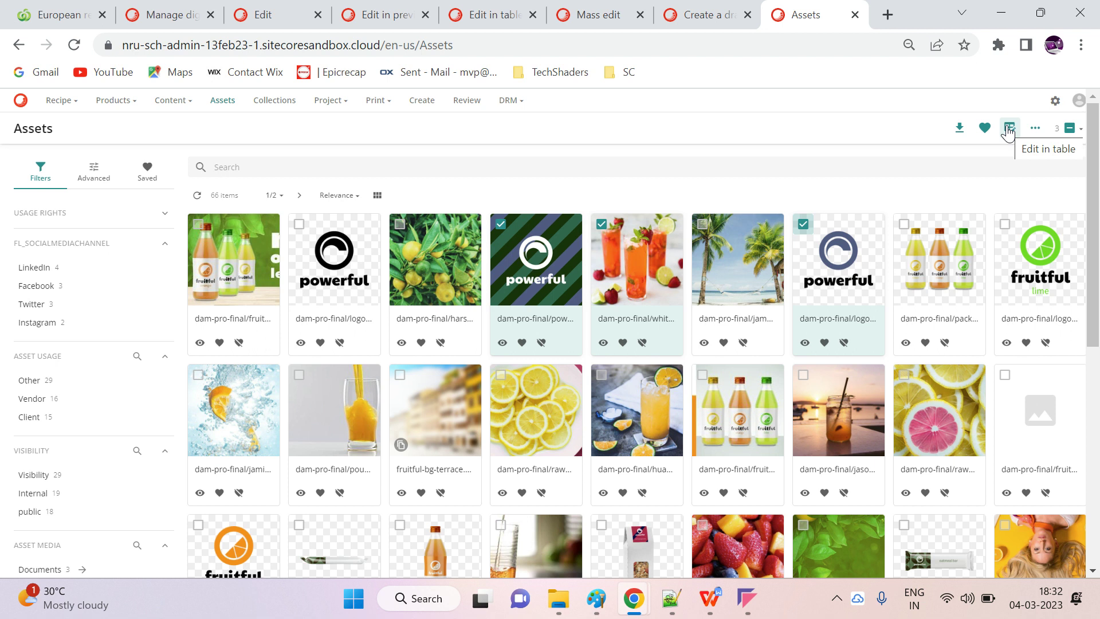
{"action": "left_click", "coordinate": [1009, 131]}
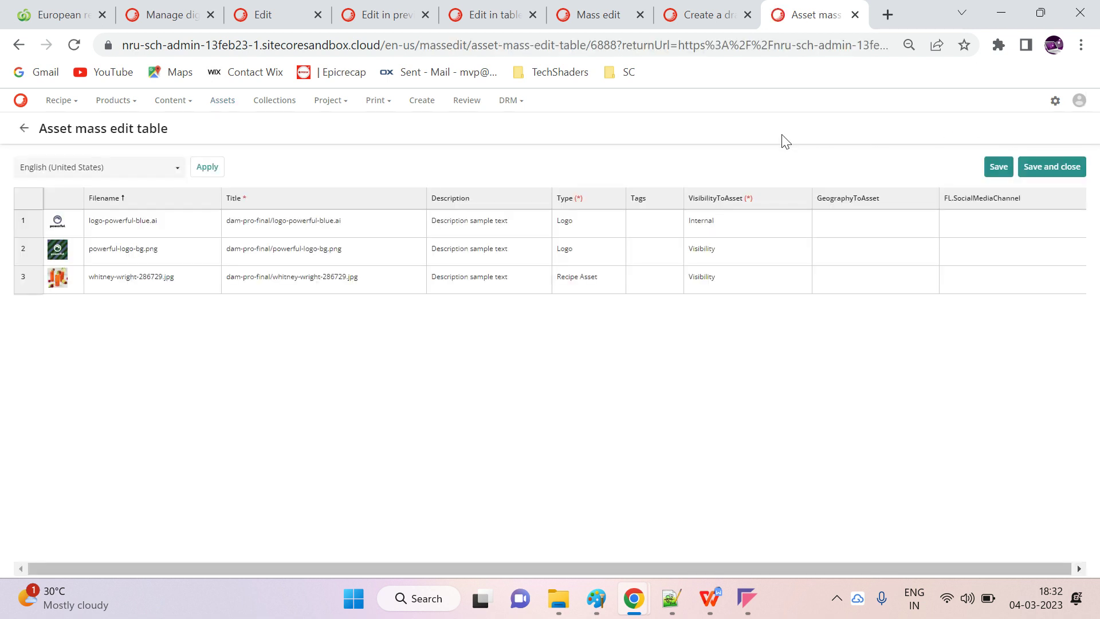
- Append "sample" to the description of logo-powerful-blue.ai so it reads "Description sample text sample"
{"action": "left_click", "coordinate": [541, 224]}
{"action": "left_click", "coordinate": [527, 223]}
{"action": "left_click", "coordinate": [494, 228]}
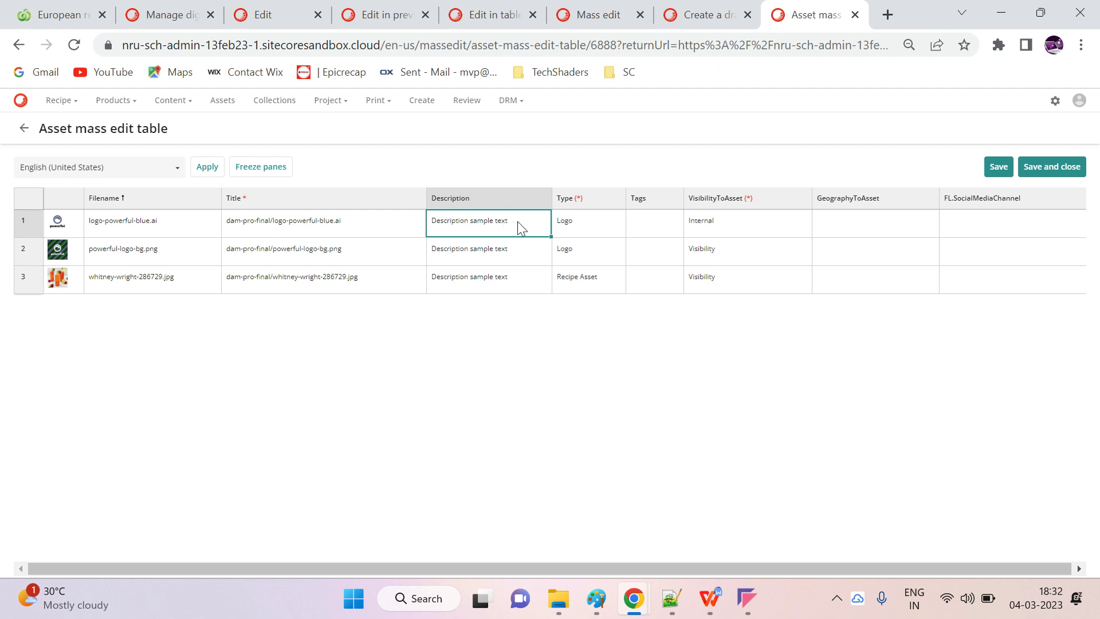
{"action": "right_click", "coordinate": [479, 221]}
{"action": "key", "text": "Escape"}
{"action": "double_click", "coordinate": [448, 219]}
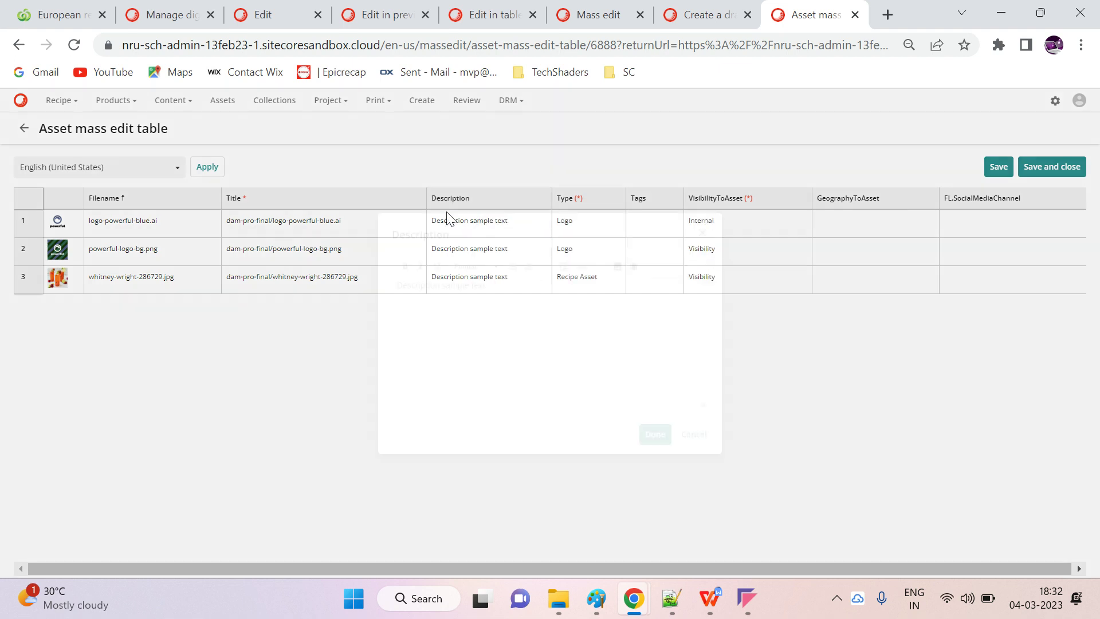
{"action": "key", "text": "Escape"}
{"action": "double_click", "coordinate": [488, 223]}
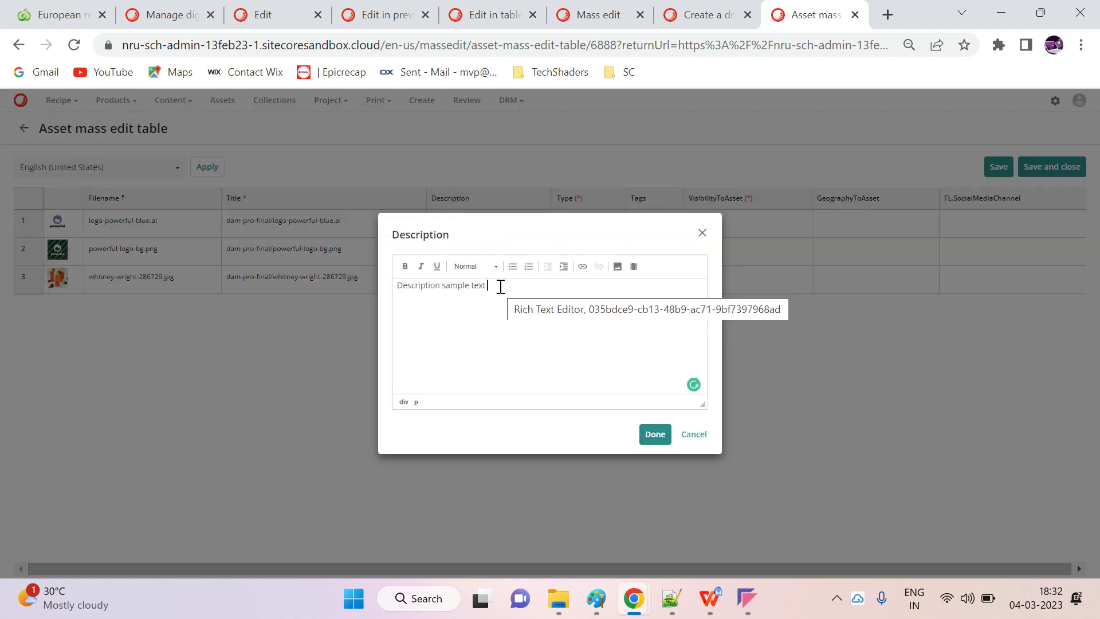
{"action": "type", "text": "sample"}
{"action": "left_click", "coordinate": [653, 433]}
- Look through the Type options for logo-powerful-blue.ai without choosing one, and view its image enlarged
{"action": "left_click", "coordinate": [620, 221]}
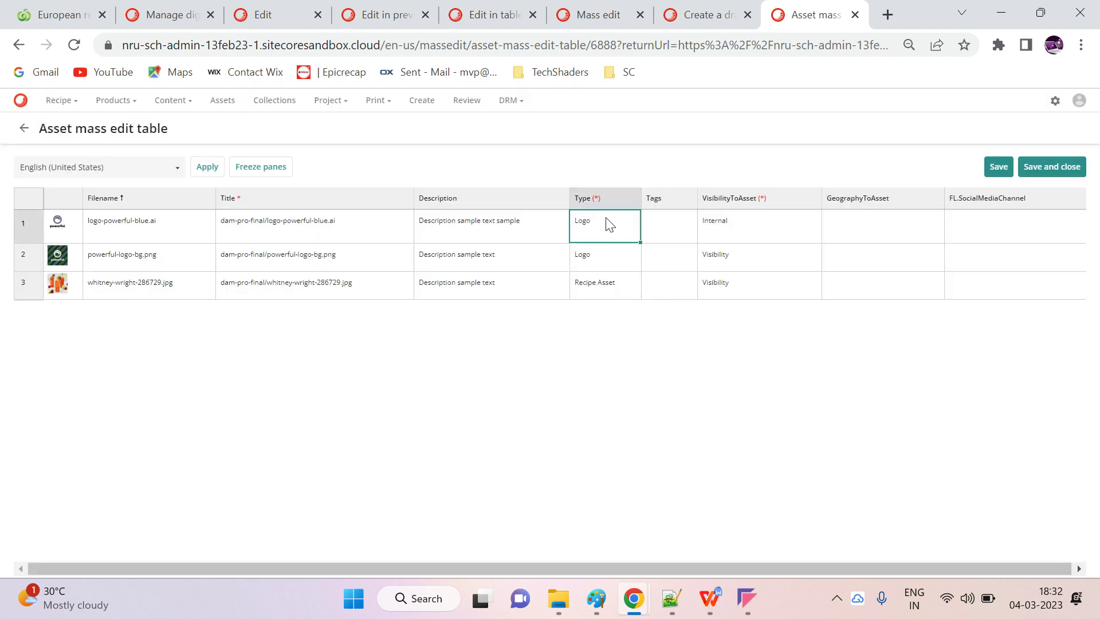
{"action": "double_click", "coordinate": [598, 223]}
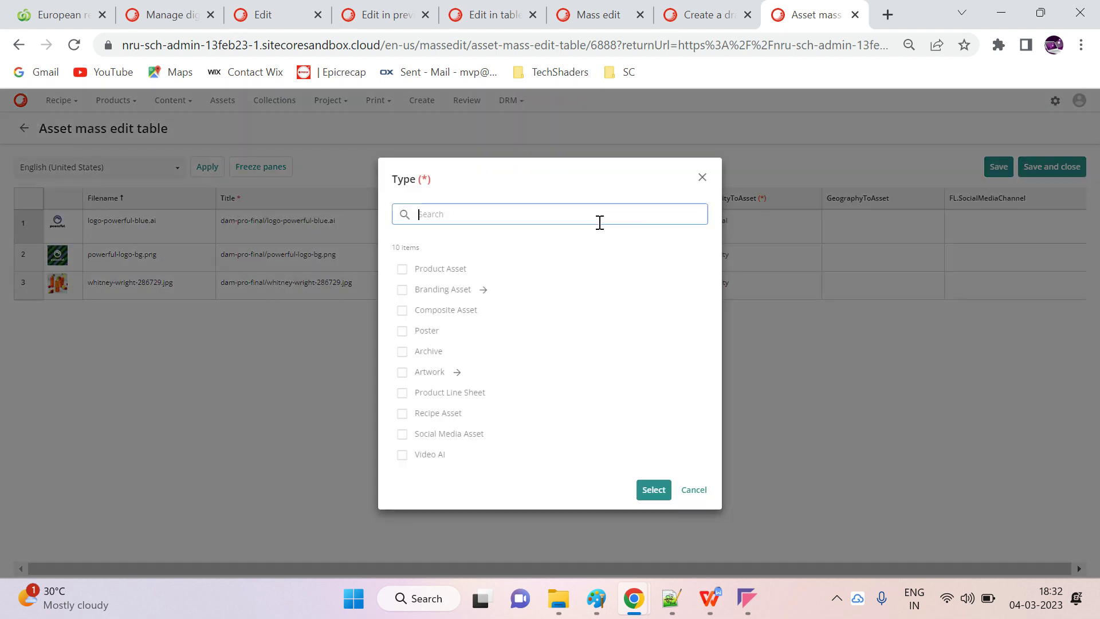
{"action": "left_click", "coordinate": [694, 490]}
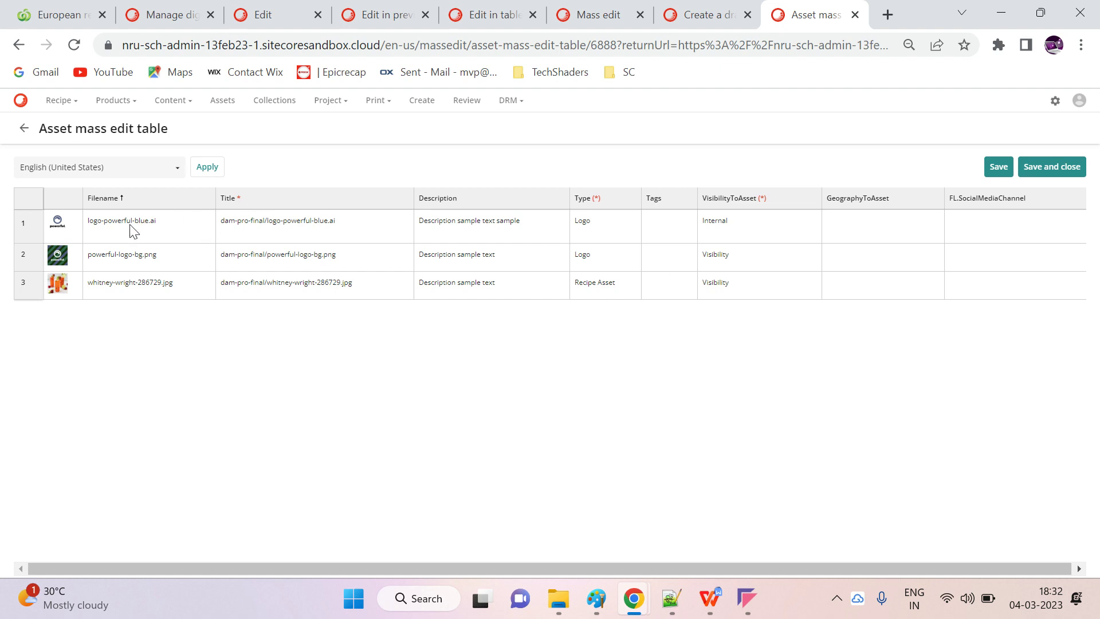
{"action": "left_click", "coordinate": [56, 228]}
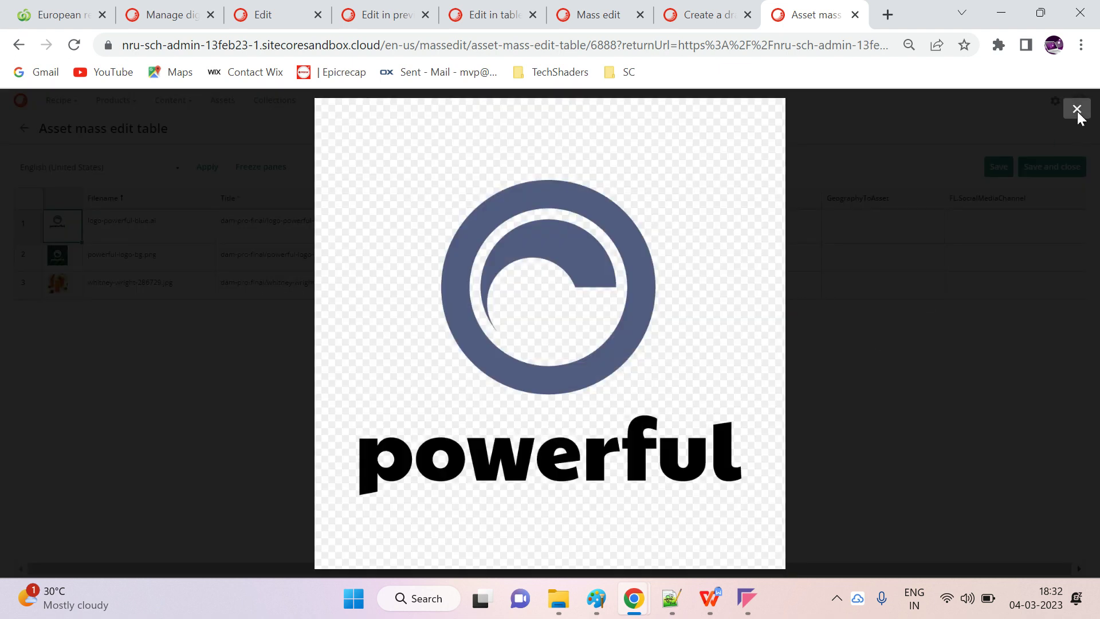
{"action": "left_click", "coordinate": [1077, 110]}
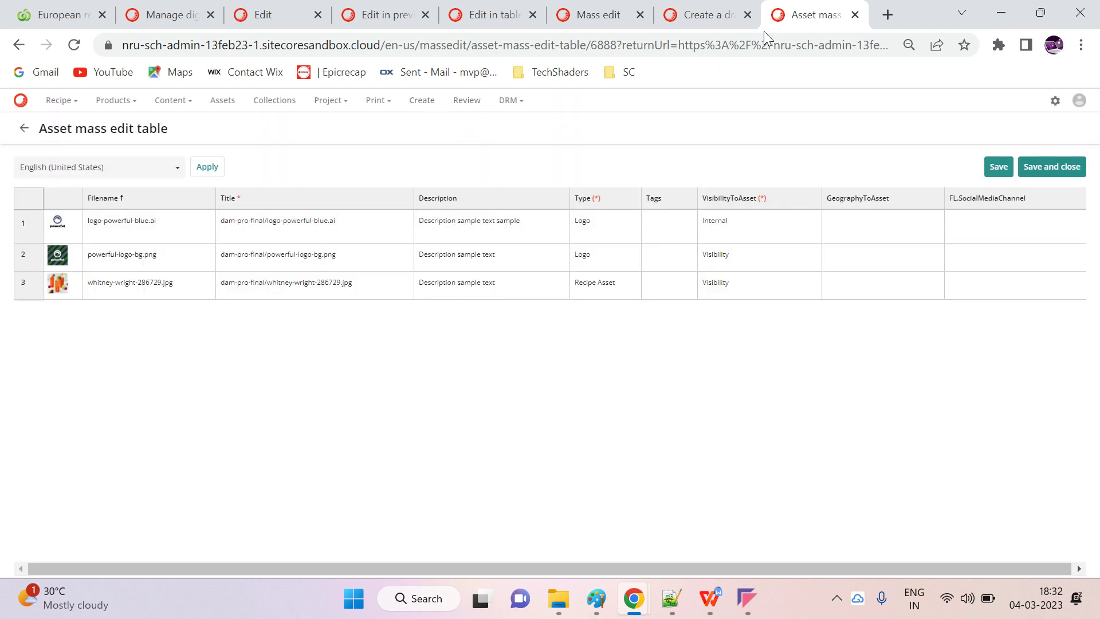
- Load the Assets page in a separate browser tab and open the detail page of the black powerful logo
{"action": "middle_click", "coordinate": [213, 111]}
{"action": "left_click", "coordinate": [806, 15]}
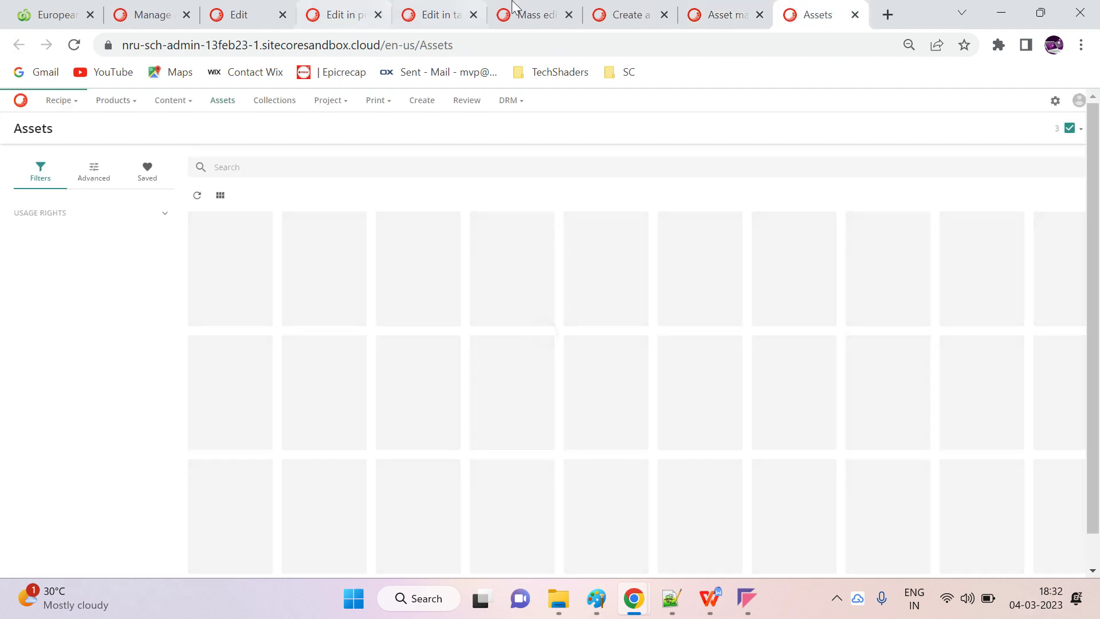
{"action": "left_click", "coordinate": [681, 22]}
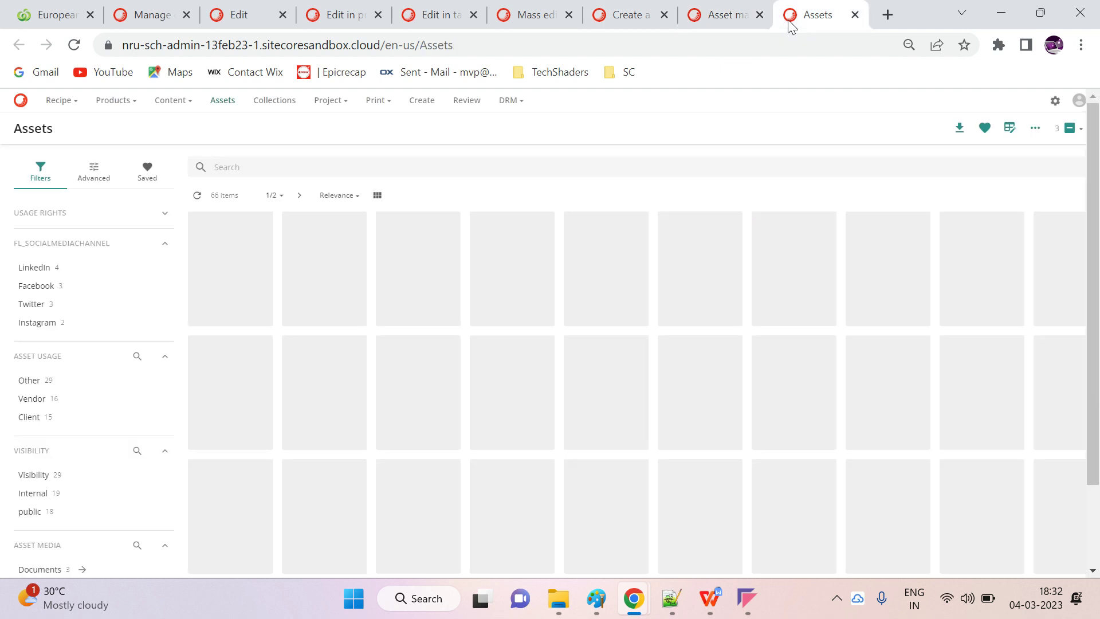
{"action": "left_click", "coordinate": [813, 15]}
{"action": "left_click", "coordinate": [330, 272]}
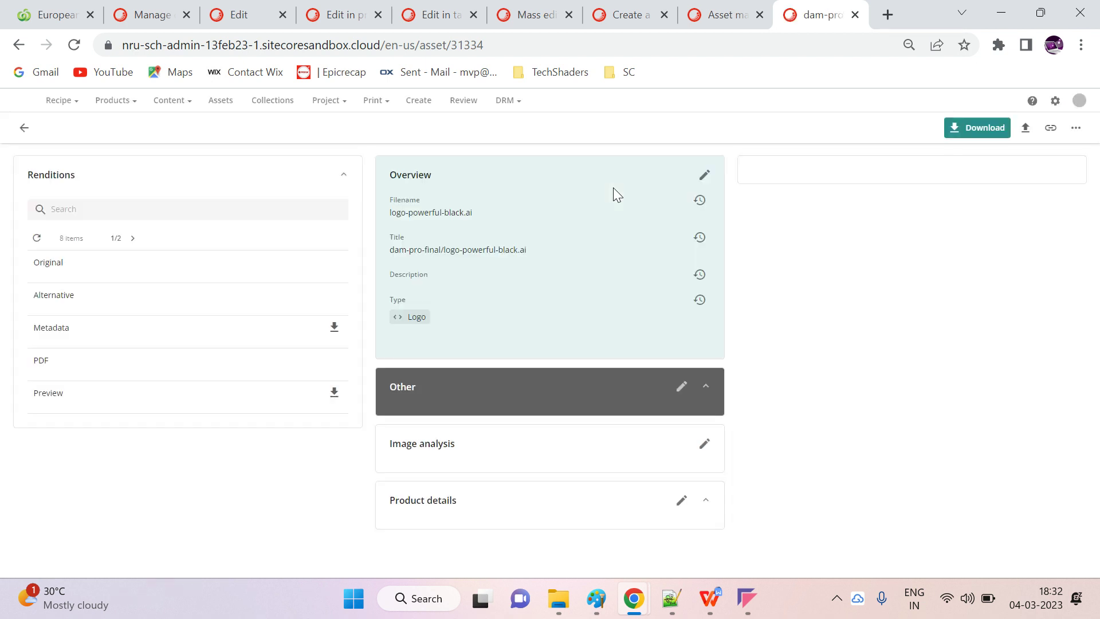
- Open the Product details section of logo-powerful-black.ai for editing and review its fields
{"action": "scroll", "coordinate": [673, 364], "scroll_direction": "down", "scroll_amount": 6}
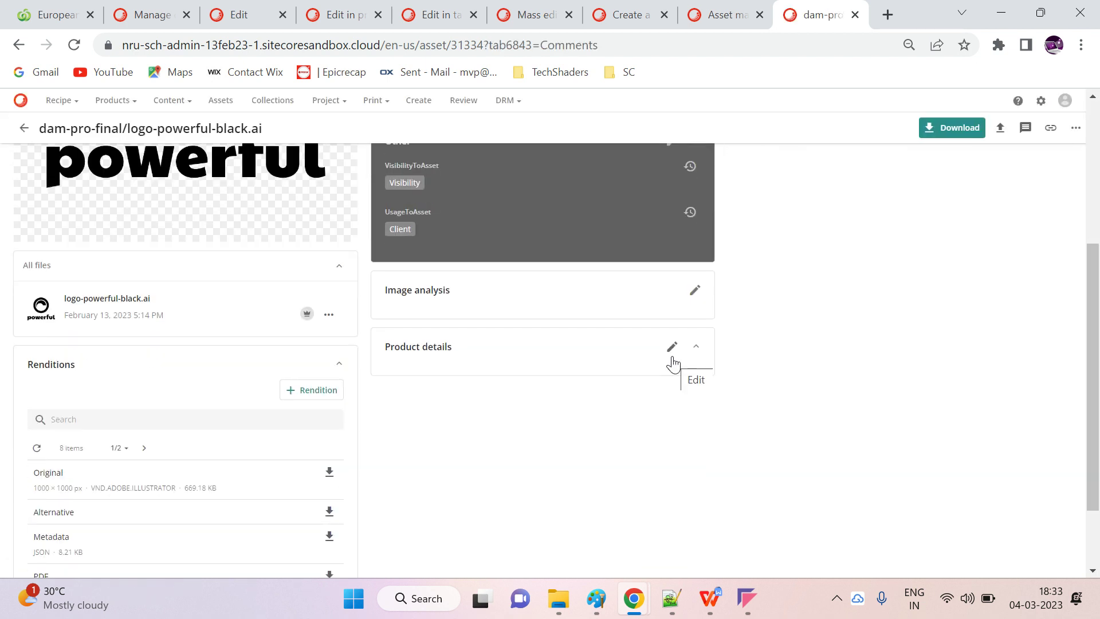
{"action": "scroll", "coordinate": [672, 358], "scroll_direction": "up", "scroll_amount": 5}
{"action": "left_click", "coordinate": [672, 508]}
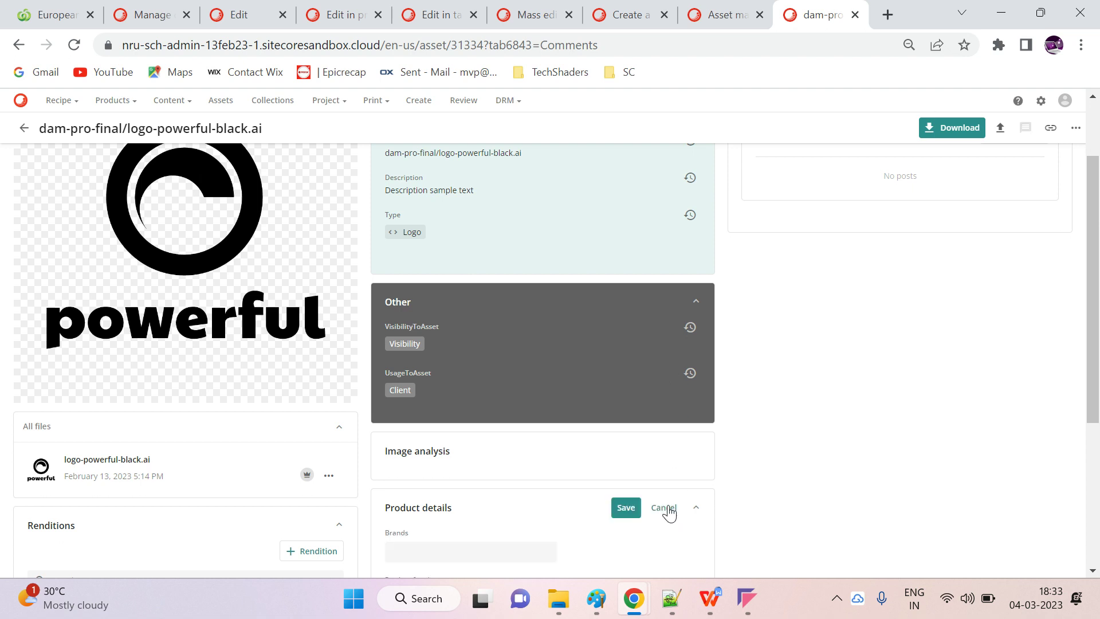
{"action": "scroll", "coordinate": [761, 422], "scroll_direction": "down", "scroll_amount": 3}
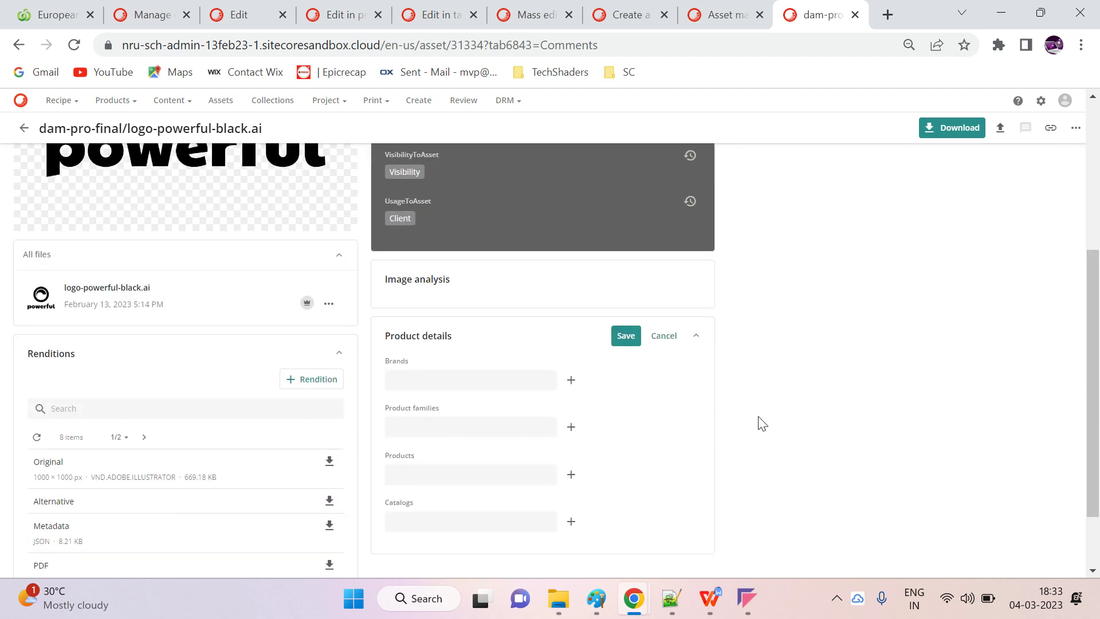
- Back in the mass edit table, set the description of logo-powerful-blue.ai to "Description sample text sample 1"
{"action": "left_click", "coordinate": [727, 15]}
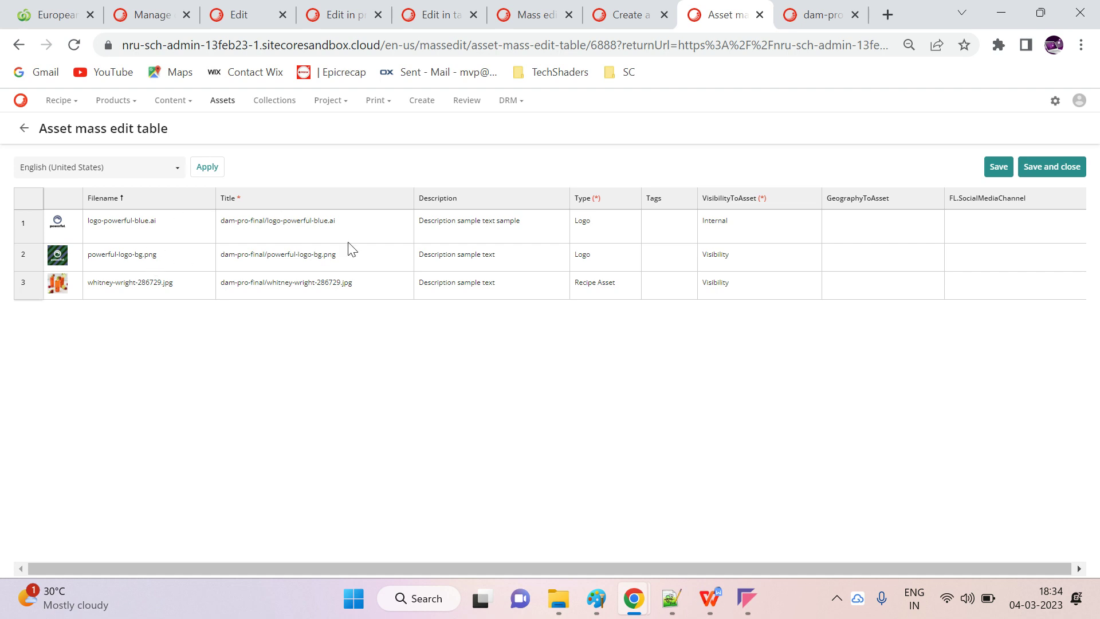
{"action": "left_click", "coordinate": [447, 226]}
{"action": "left_click", "coordinate": [446, 226]}
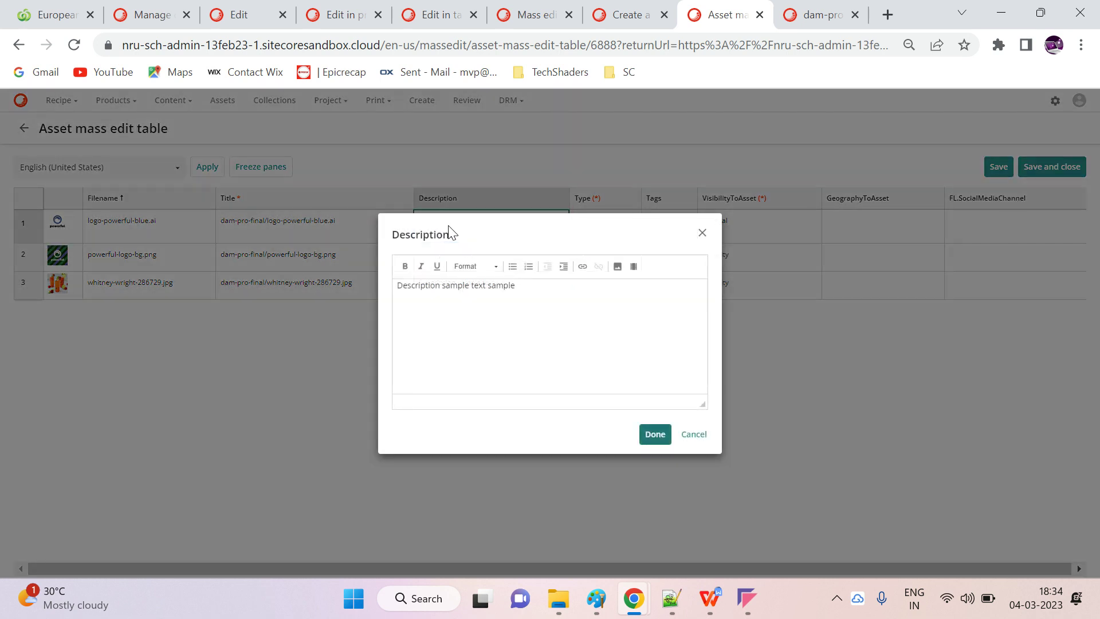
{"action": "left_click", "coordinate": [558, 283]}
{"action": "type", "text": "1"}
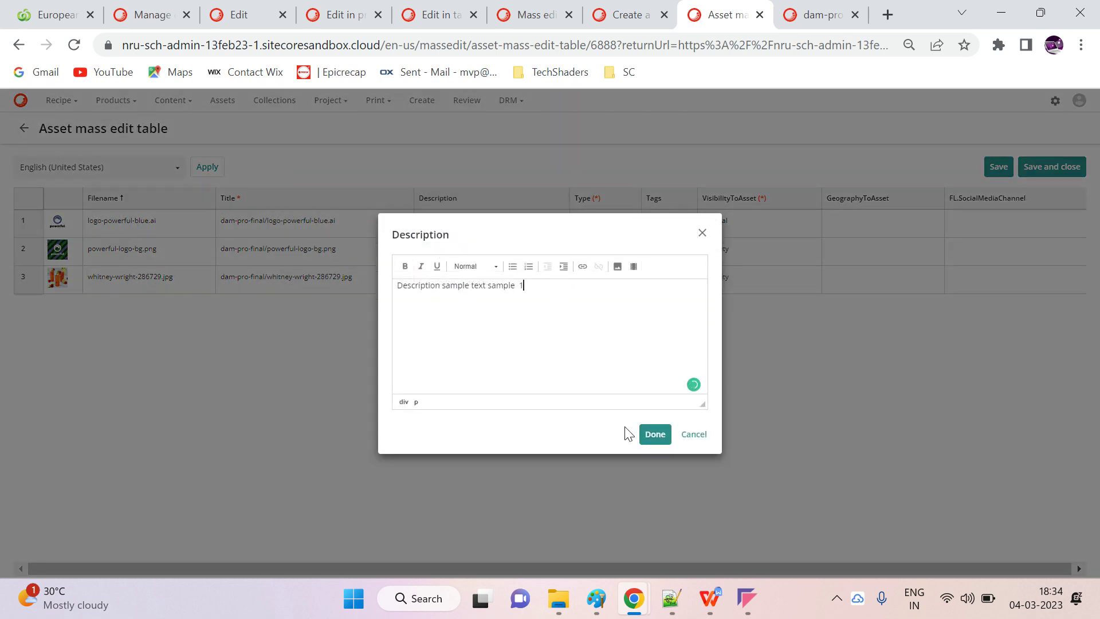
{"action": "left_click", "coordinate": [653, 434]}
- Set the description of powerful-logo-bg.png to "Description sample text 2"
{"action": "left_click", "coordinate": [523, 271]}
{"action": "left_click", "coordinate": [523, 269]}
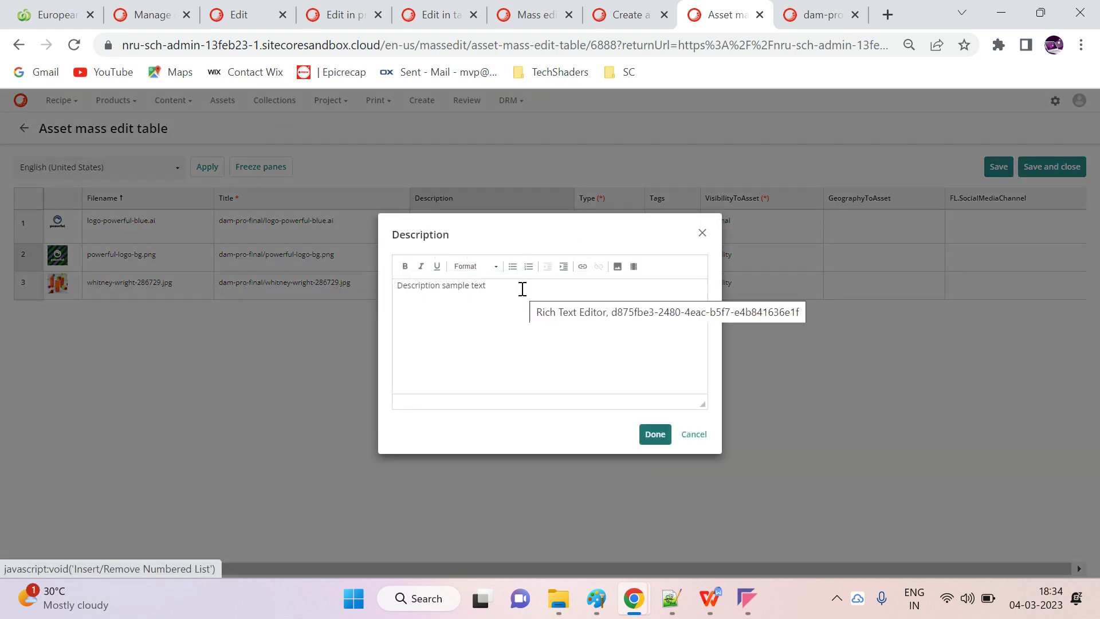
{"action": "left_click", "coordinate": [521, 287]}
{"action": "type", "text": "2"}
{"action": "left_click", "coordinate": [655, 433]}
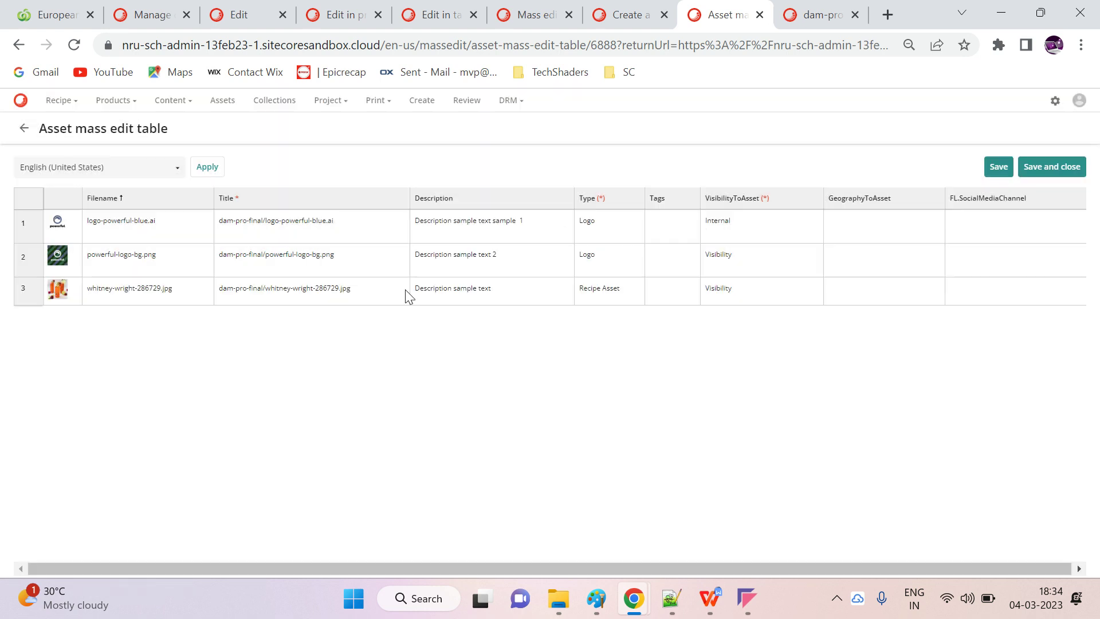
- Set the description of whitney-wright-286729.jpg to "Description sample text 3"
{"action": "left_click", "coordinate": [500, 289]}
{"action": "left_click", "coordinate": [504, 288]}
{"action": "left_click", "coordinate": [507, 288]}
{"action": "type", "text": "3"}
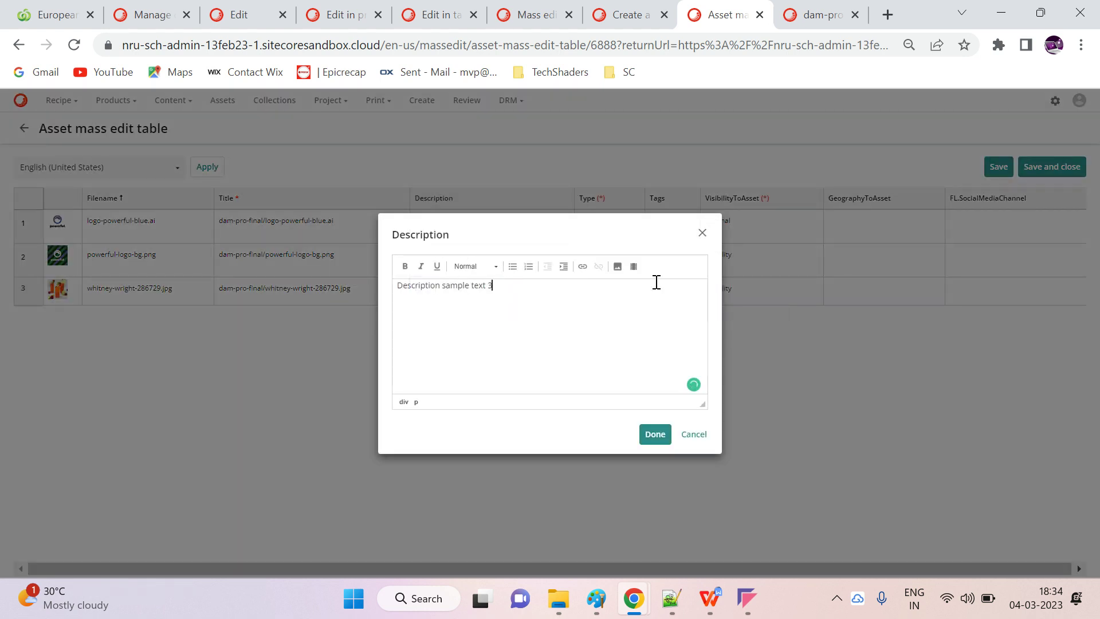
{"action": "left_click", "coordinate": [655, 435]}
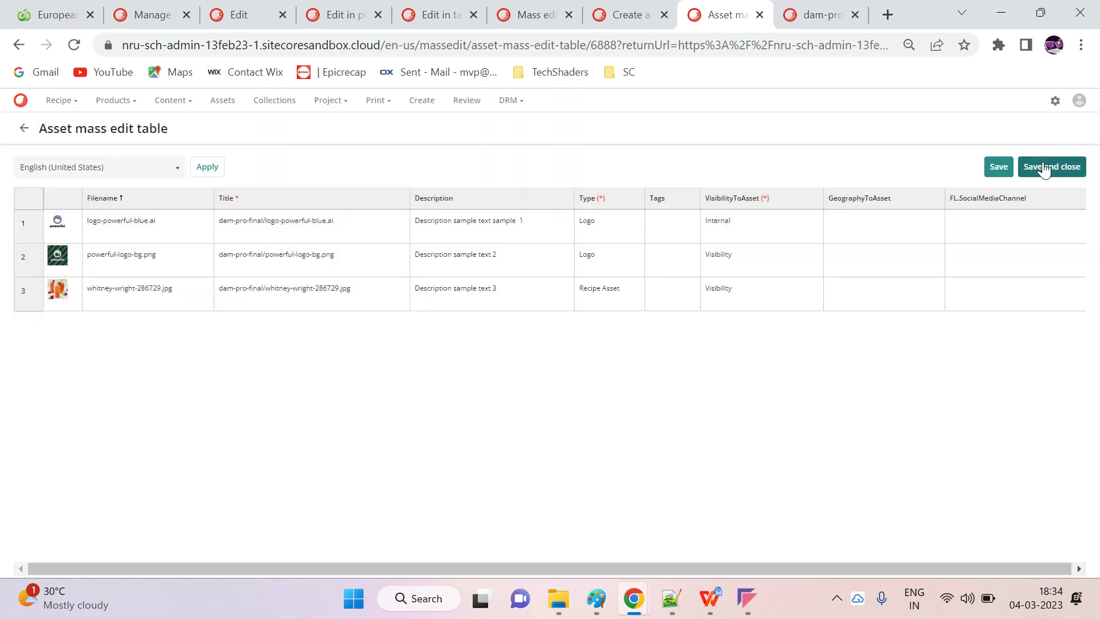
- Save and close the mass edit table, and view the queued job among the background processes
{"action": "left_click", "coordinate": [1043, 167]}
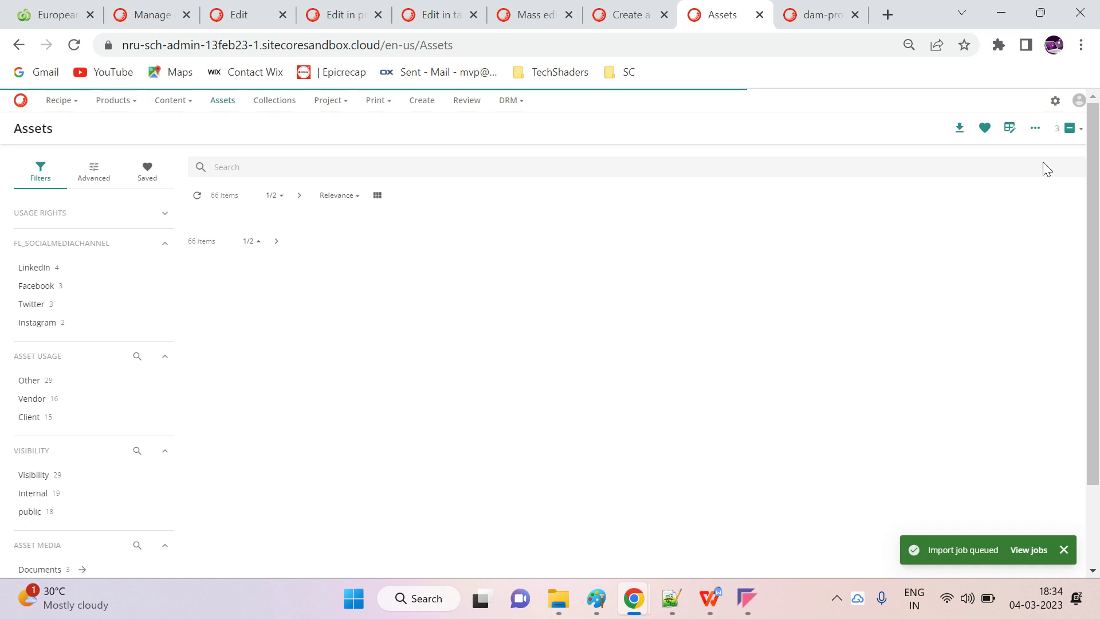
{"action": "left_click", "coordinate": [1027, 550]}
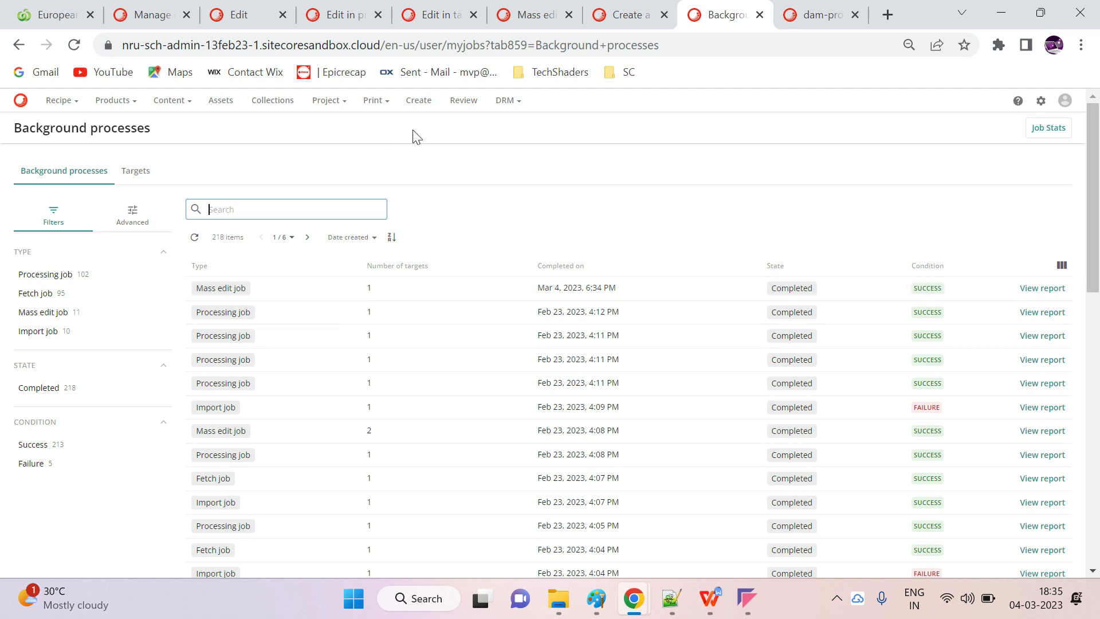
- Read the tip on saving regularly in the Edit in table documentation
{"action": "left_click", "coordinate": [433, 16]}
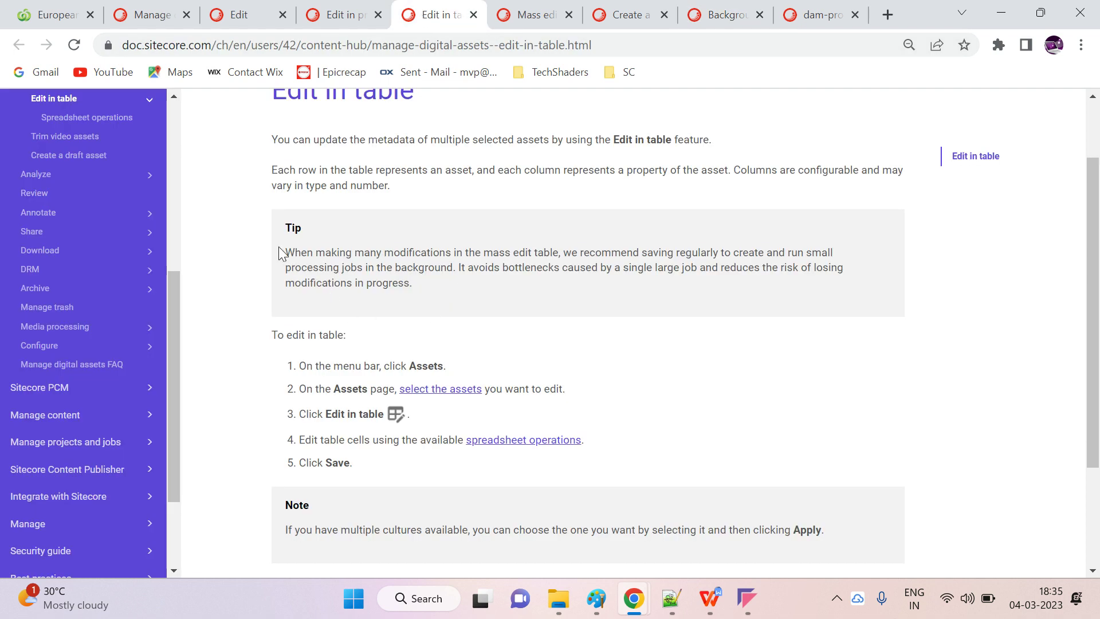
{"action": "left_click_drag", "start_coordinate": [280, 253], "coordinate": [472, 288]}
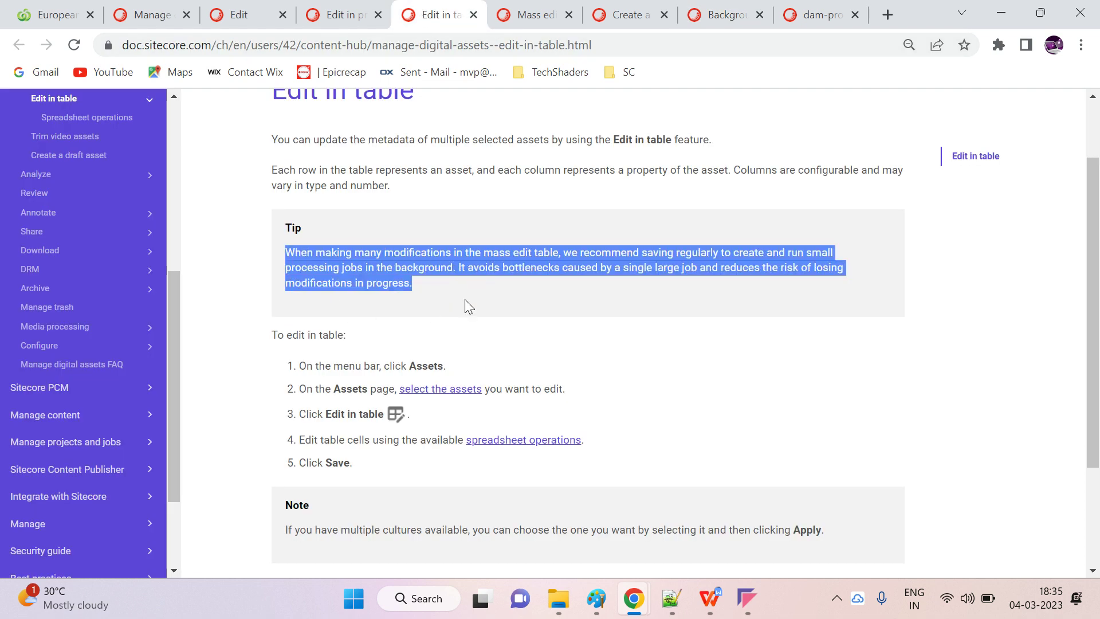
- Clear the highlighted tip and return to the general Edit documentation page
{"action": "left_click", "coordinate": [465, 299]}
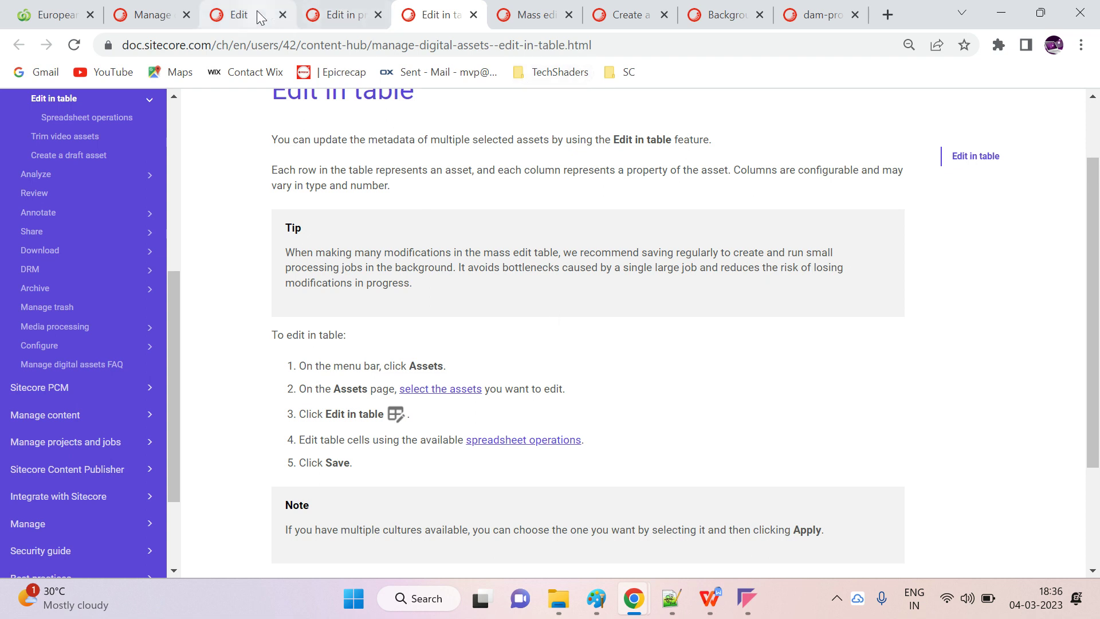
{"action": "left_click", "coordinate": [238, 15]}
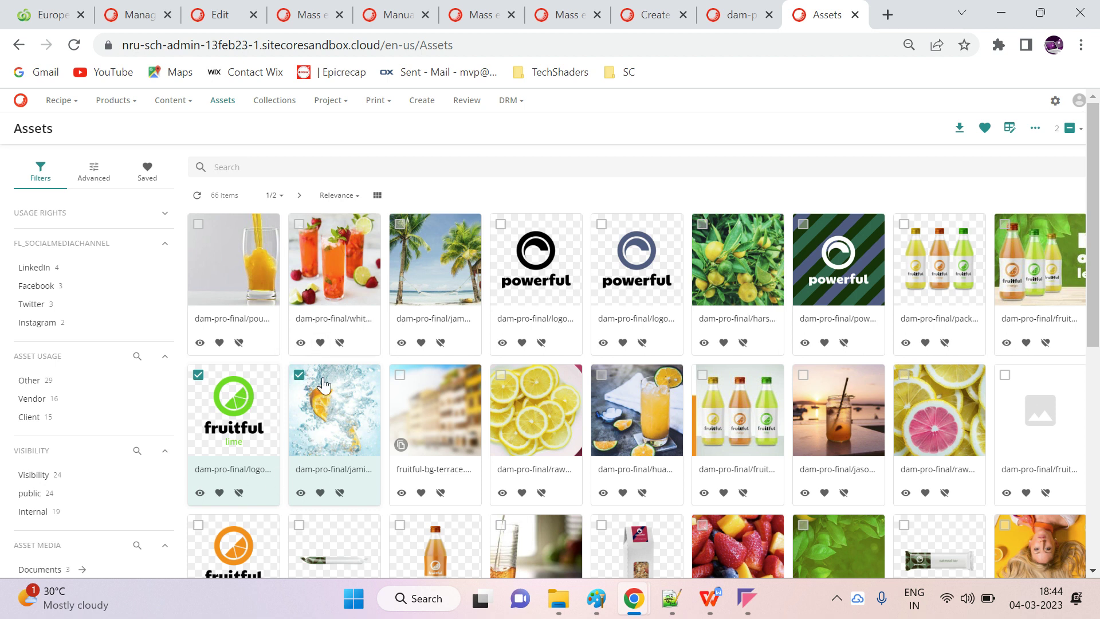
- Open the two selected assets for mass editing and check the jamie-street-534761.jpg asset page before changing anything
{"action": "left_click", "coordinate": [1035, 128]}
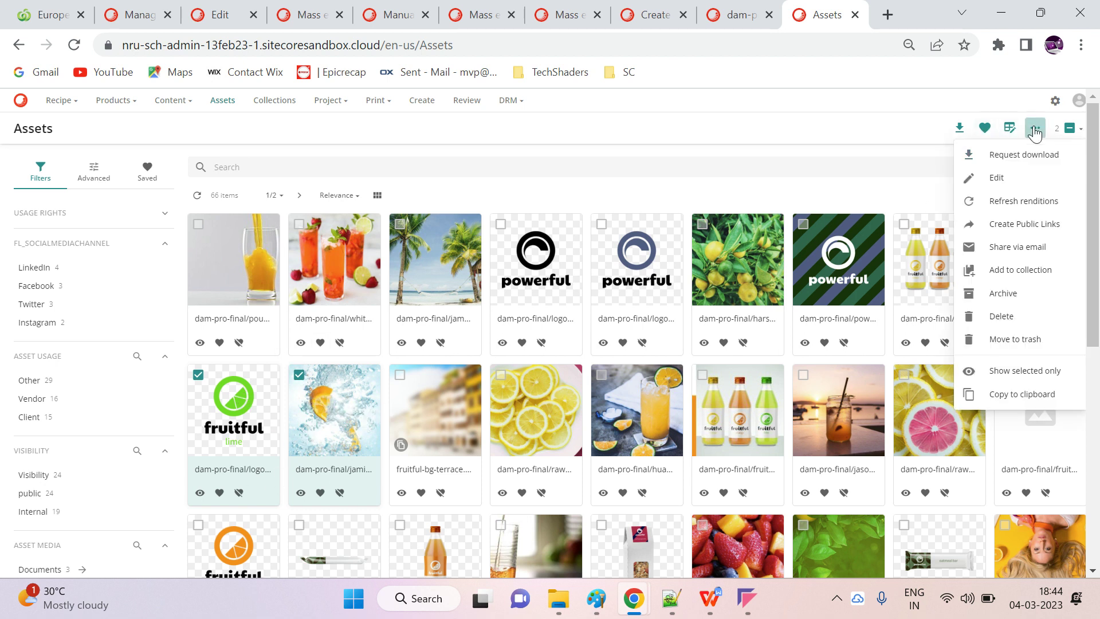
{"action": "left_click", "coordinate": [1018, 182]}
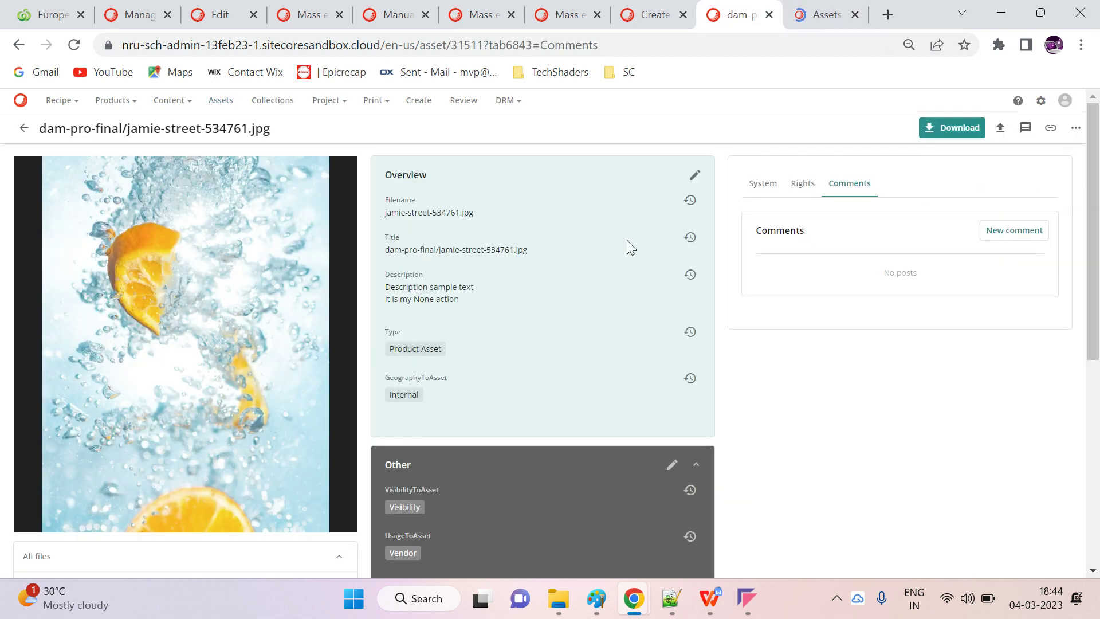
{"action": "left_click", "coordinate": [48, 46]}
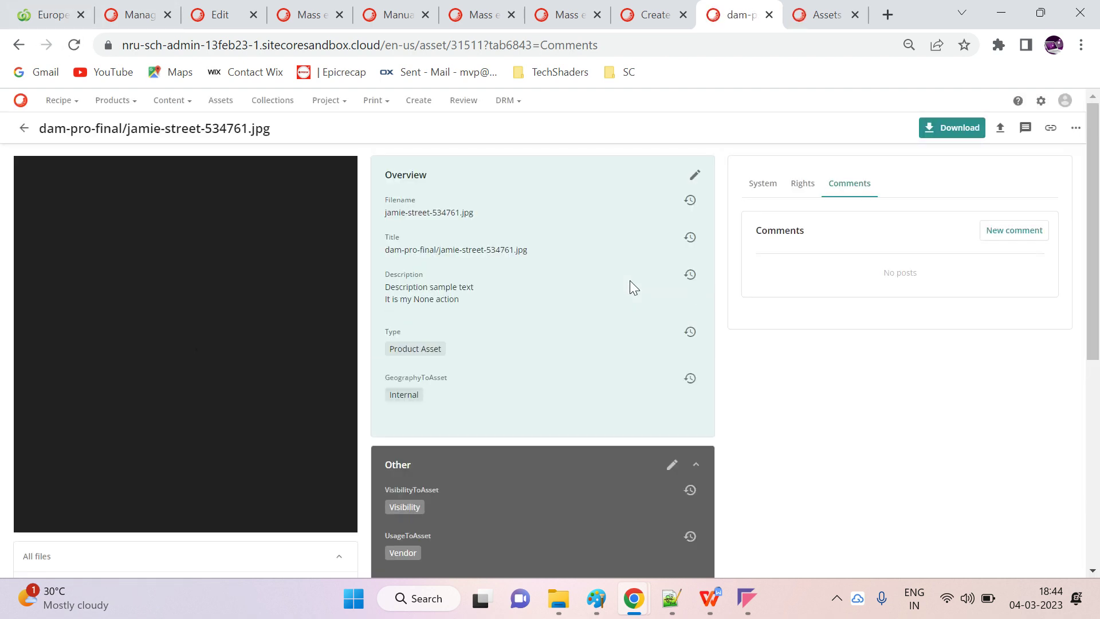
{"action": "left_click", "coordinate": [826, 16]}
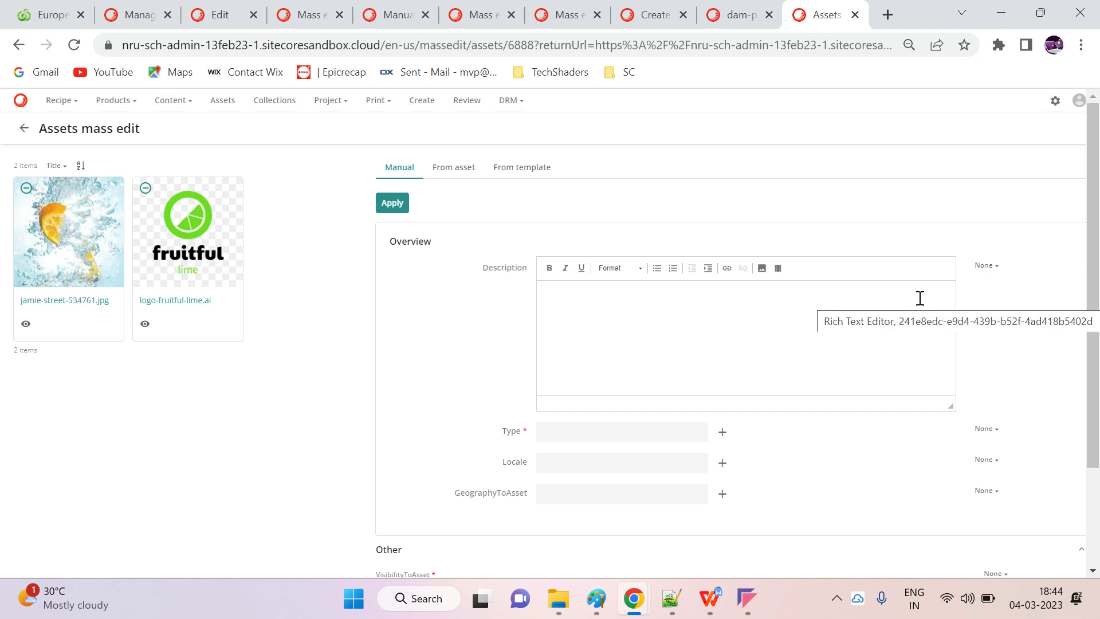
- Set the Description action to Append for both assets and enter "test dcription" as the description
{"action": "left_click", "coordinate": [986, 429]}
{"action": "left_click", "coordinate": [986, 266]}
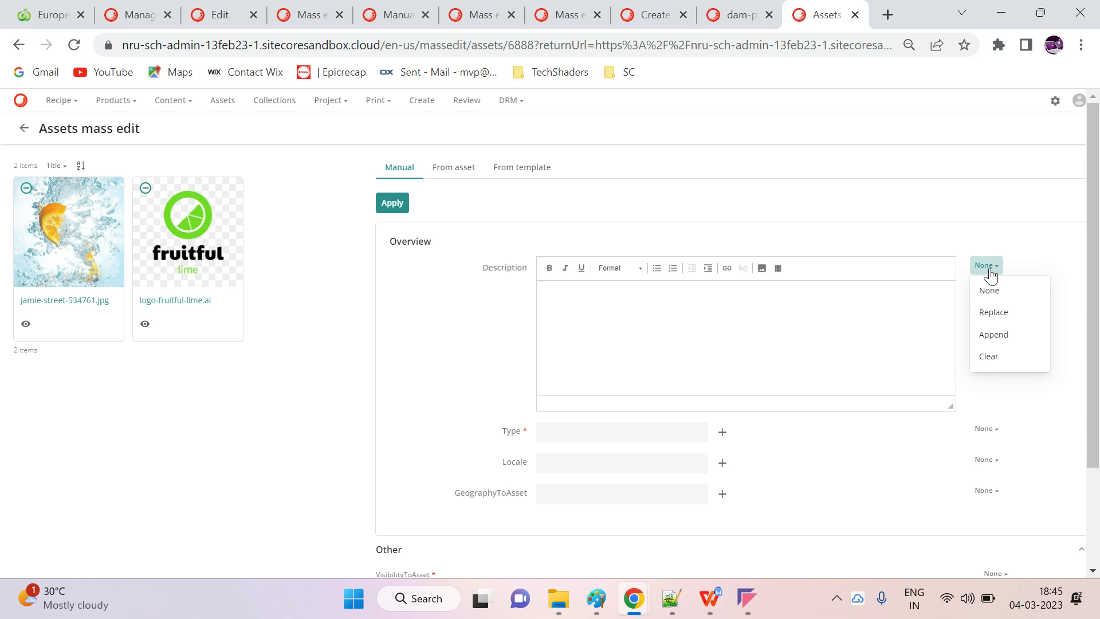
{"action": "left_click", "coordinate": [660, 318]}
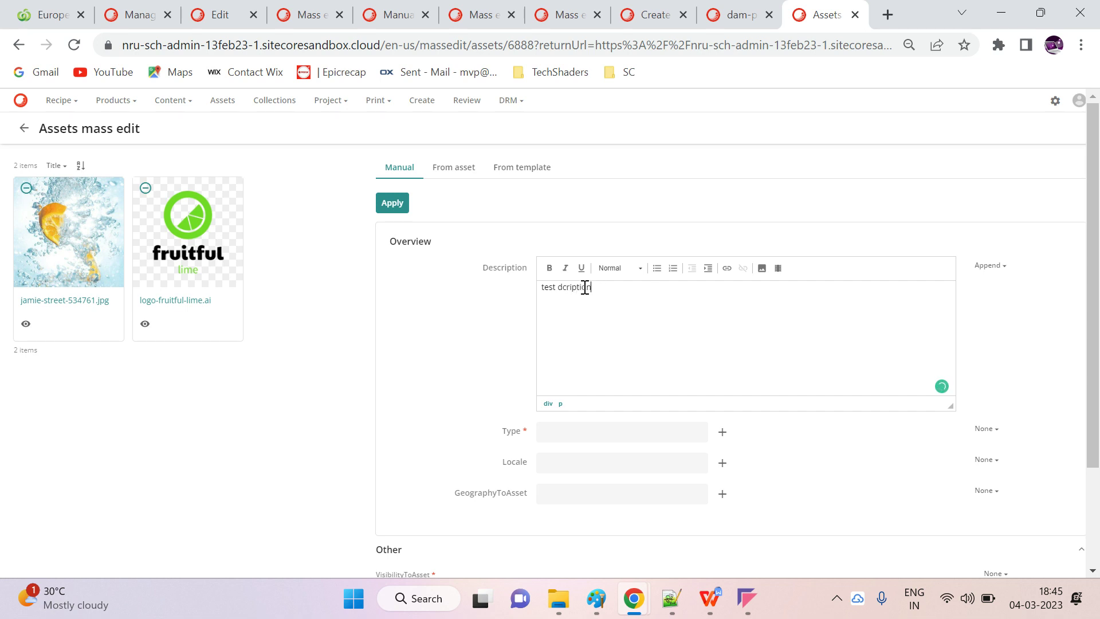
- Set the Type action to Replace and correct the description text to "test description"
{"action": "scroll", "coordinate": [894, 344], "scroll_direction": "down", "scroll_amount": 2}
{"action": "left_click", "coordinate": [981, 343]}
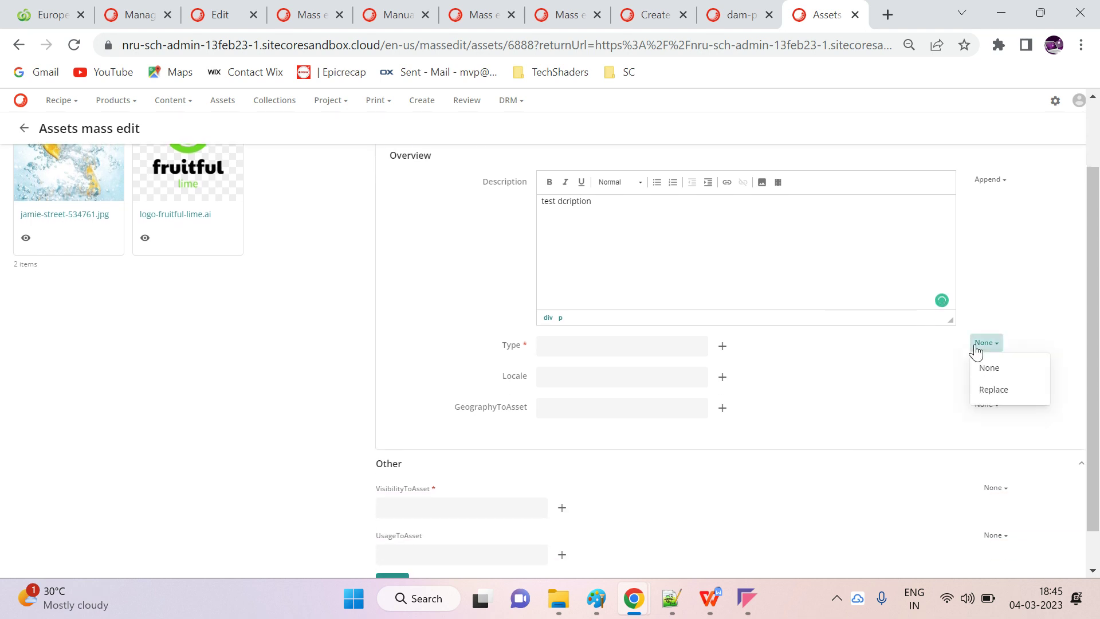
{"action": "left_click", "coordinate": [984, 394]}
{"action": "mouse_move", "coordinate": [579, 202]}
{"action": "left_click", "coordinate": [599, 229]}
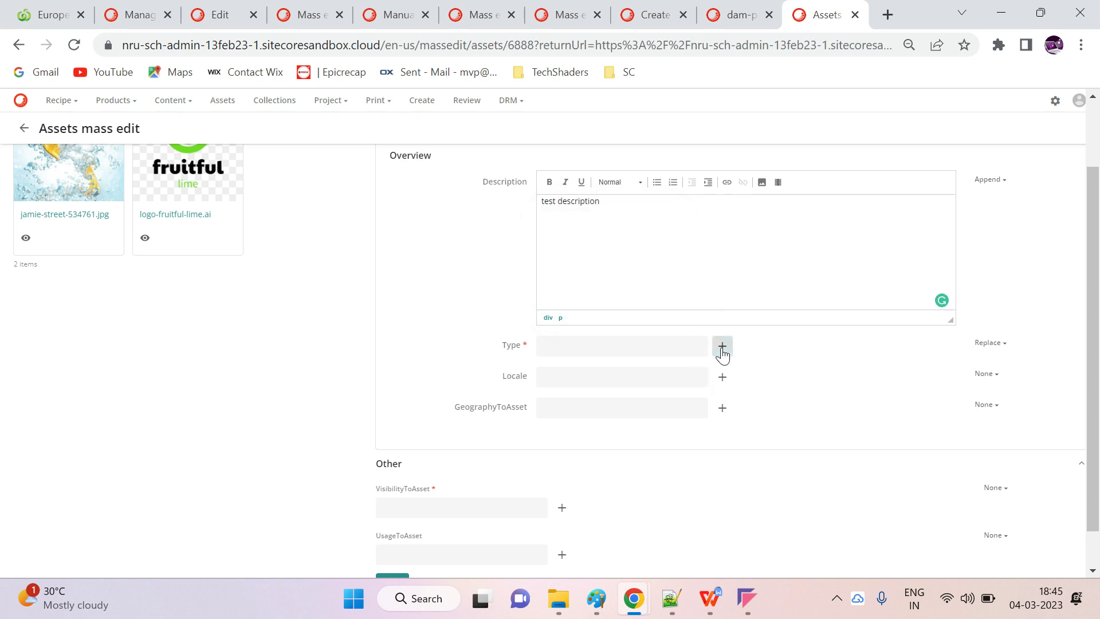
- Choose Archive as the new Type for both assets
{"action": "left_click", "coordinate": [721, 346]}
{"action": "left_click", "coordinate": [435, 351]}
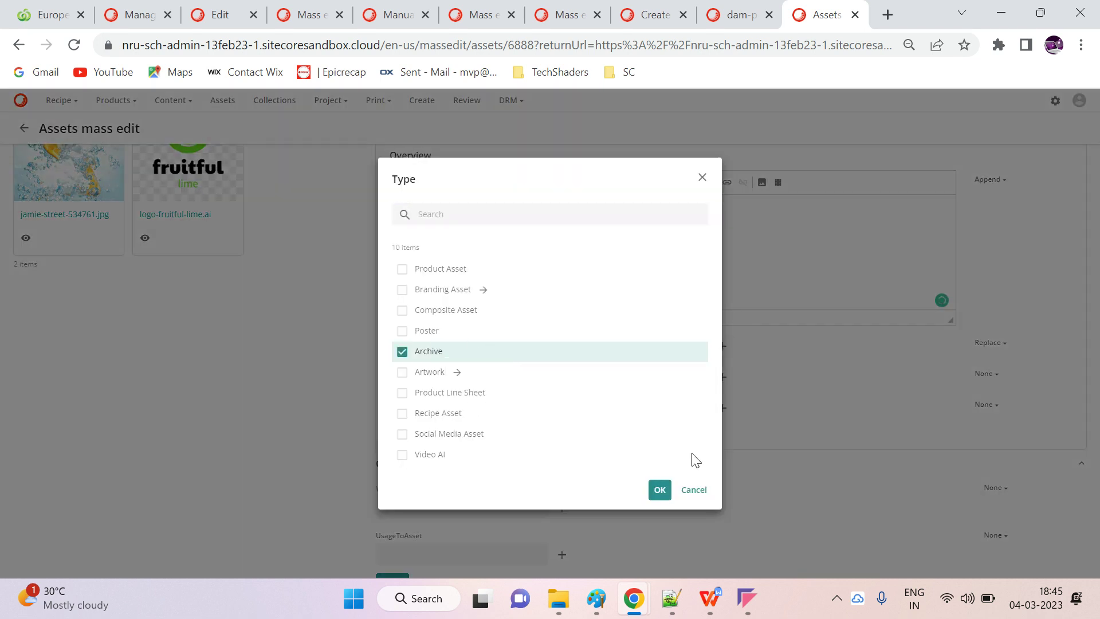
{"action": "left_click", "coordinate": [656, 490]}
- Apply and confirm the mass edit, and reload the jamie-street-534761.jpg asset page to check its description and type
{"action": "scroll", "coordinate": [1045, 324], "scroll_direction": "up", "scroll_amount": 2}
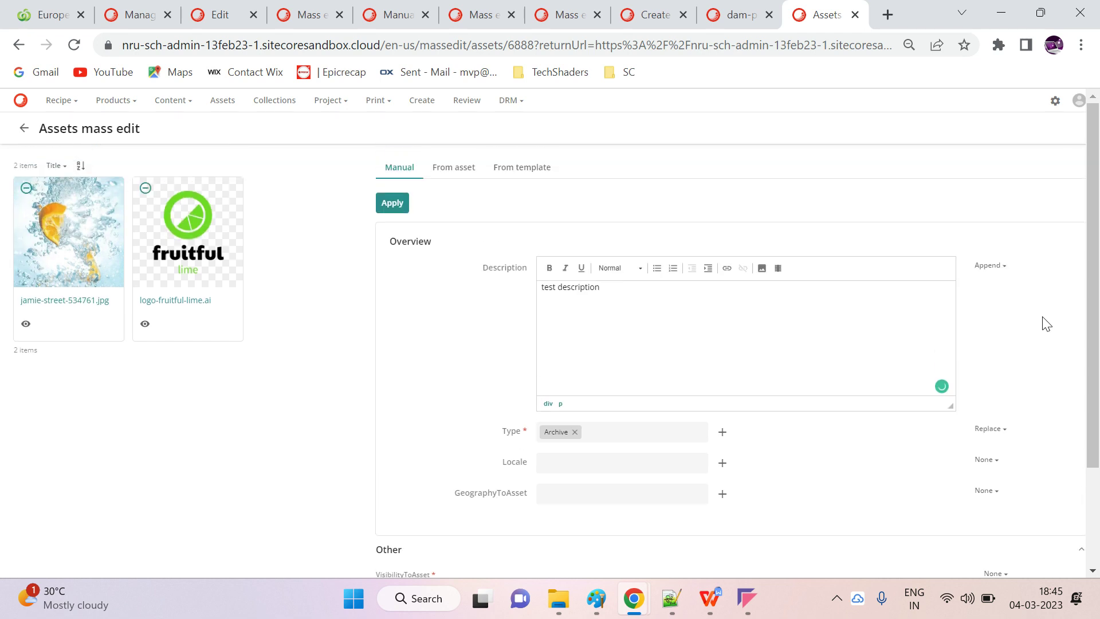
{"action": "scroll", "coordinate": [1042, 318], "scroll_direction": "down", "scroll_amount": 3}
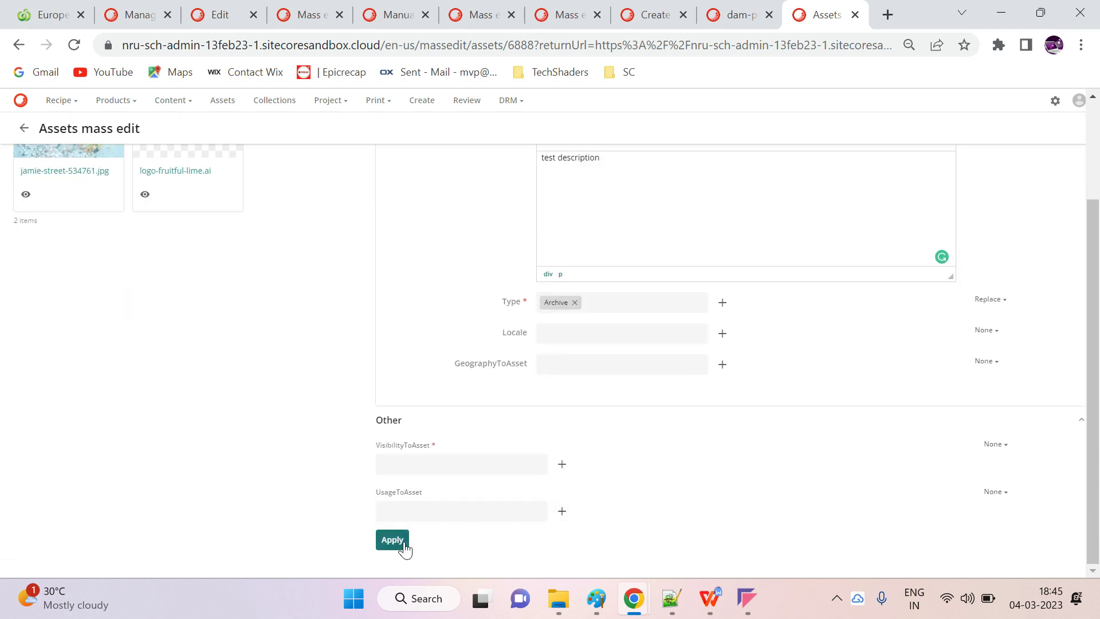
{"action": "left_click", "coordinate": [398, 541]}
{"action": "left_click", "coordinate": [741, 428]}
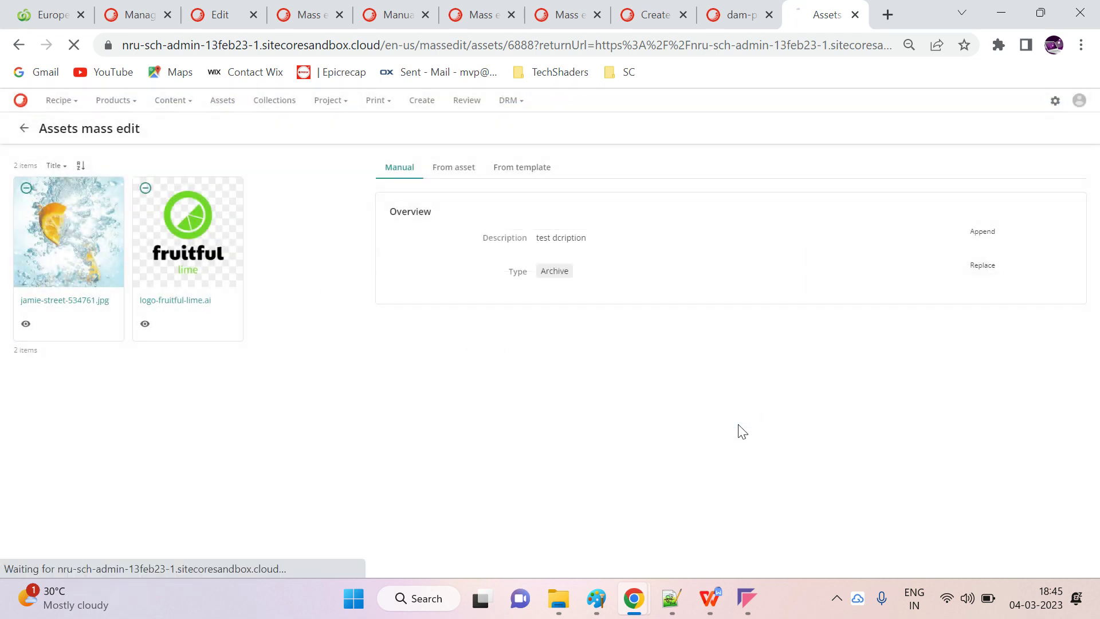
{"action": "left_click", "coordinate": [738, 14]}
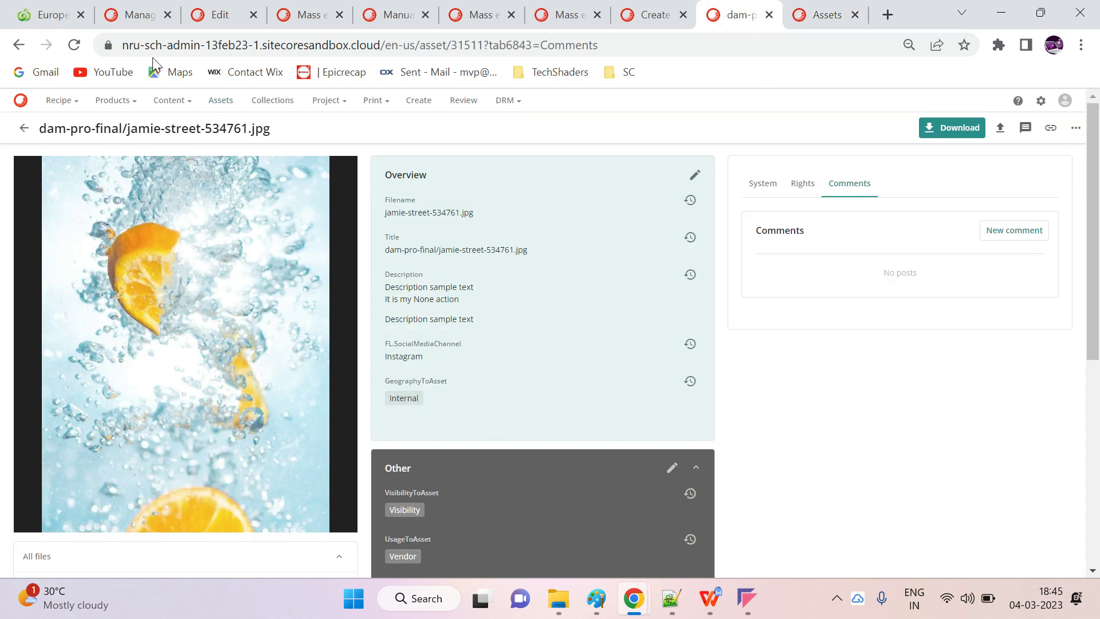
{"action": "left_click", "coordinate": [73, 44]}
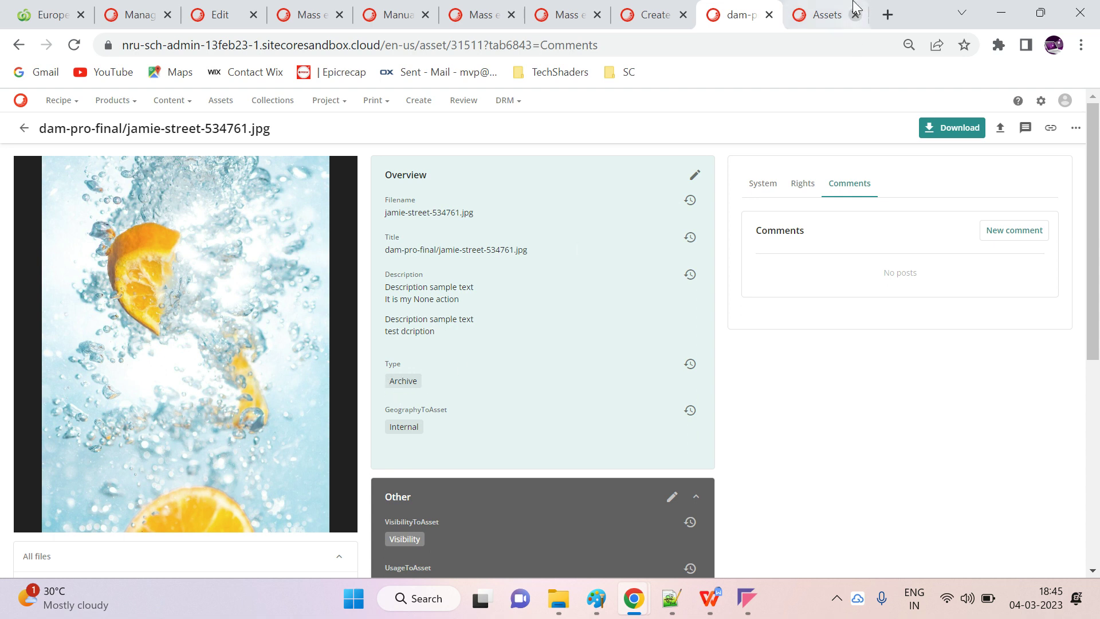
- Return to the Assets page and reopen the two selected assets for mass editing
{"action": "left_click", "coordinate": [835, 8]}
{"action": "left_click", "coordinate": [1035, 128]}
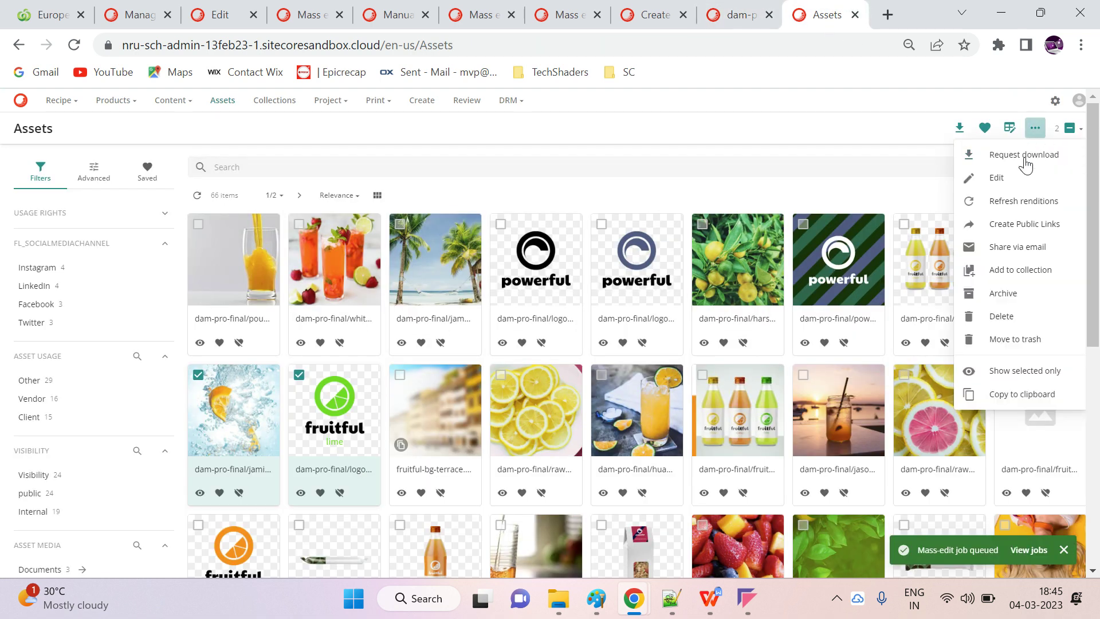
{"action": "left_click", "coordinate": [1015, 175]}
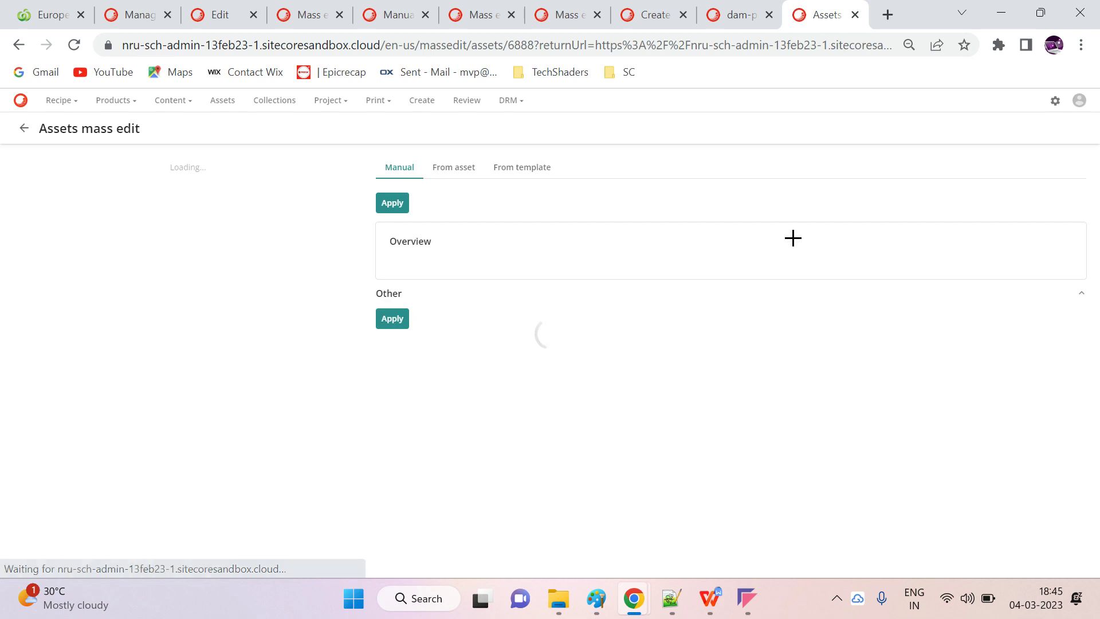
- Set the GeographyToAsset action to Append and add Visibility as its value
{"action": "scroll", "coordinate": [1076, 349], "scroll_direction": "down", "scroll_amount": 2}
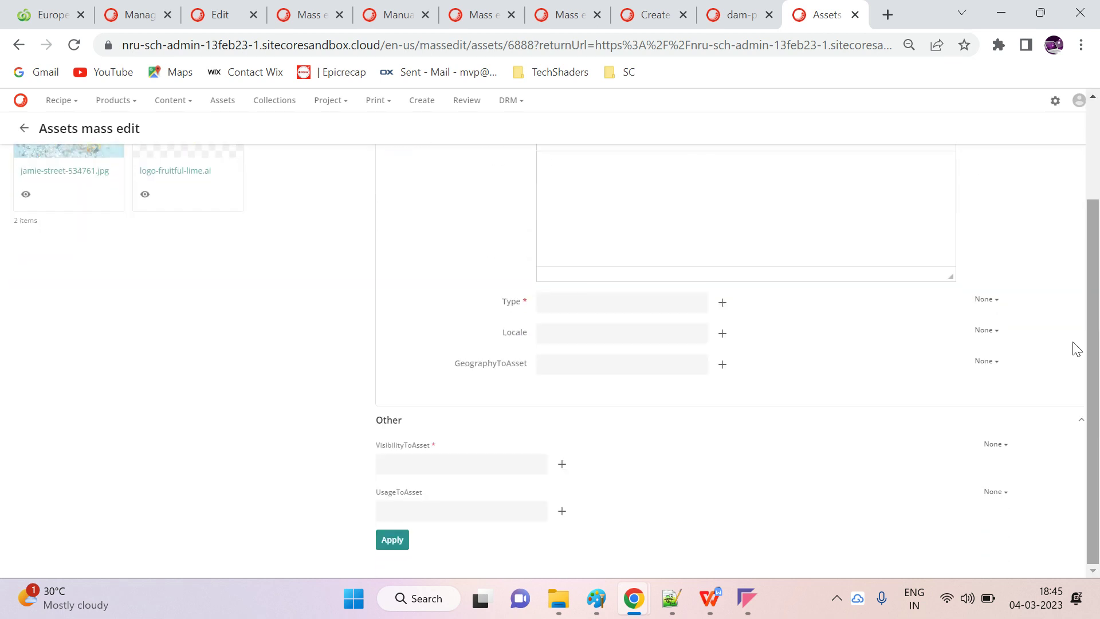
{"action": "left_click", "coordinate": [985, 361]}
{"action": "left_click", "coordinate": [990, 431]}
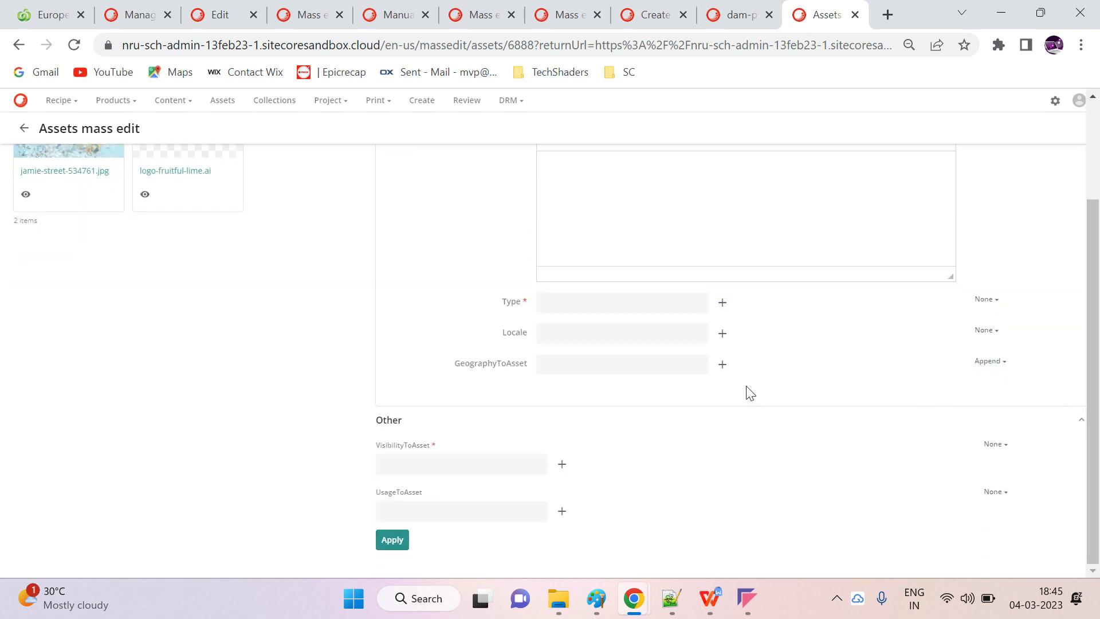
{"action": "left_click", "coordinate": [719, 369]}
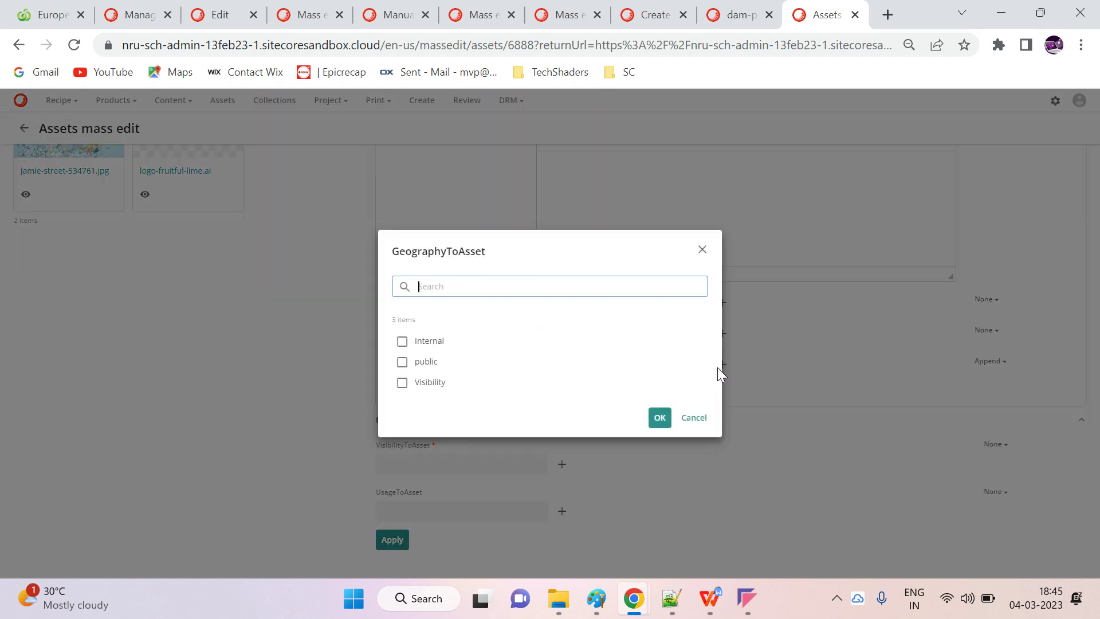
{"action": "left_click", "coordinate": [442, 388]}
{"action": "left_click", "coordinate": [659, 417]}
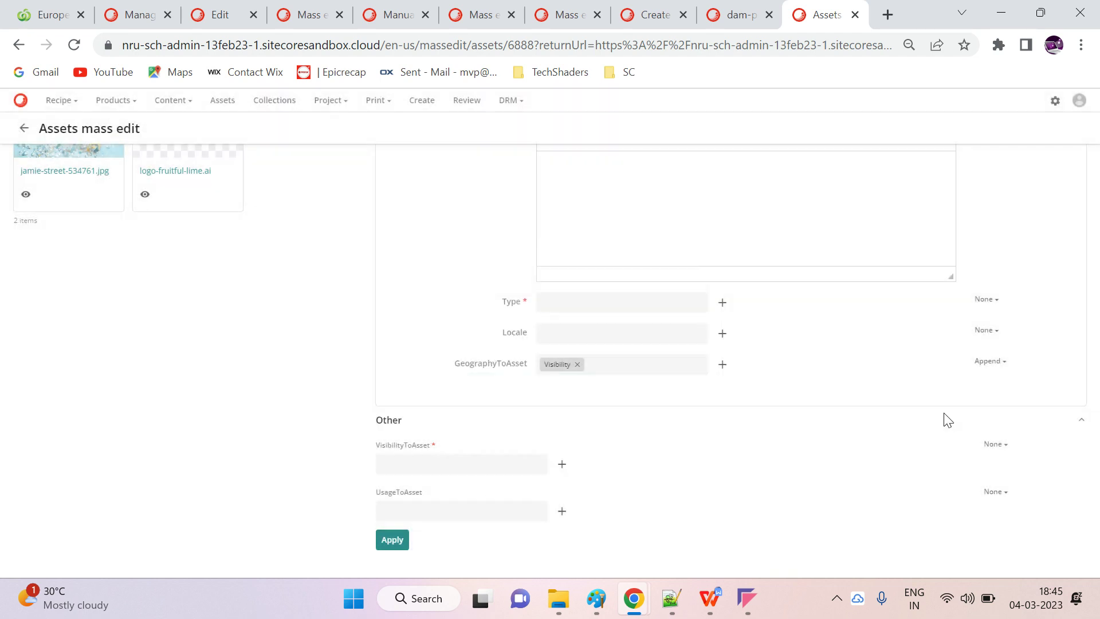
- Apply and confirm the GeographyToAsset change, and reload the jamie-street-534761.jpg asset page to check it
{"action": "left_click", "coordinate": [394, 541]}
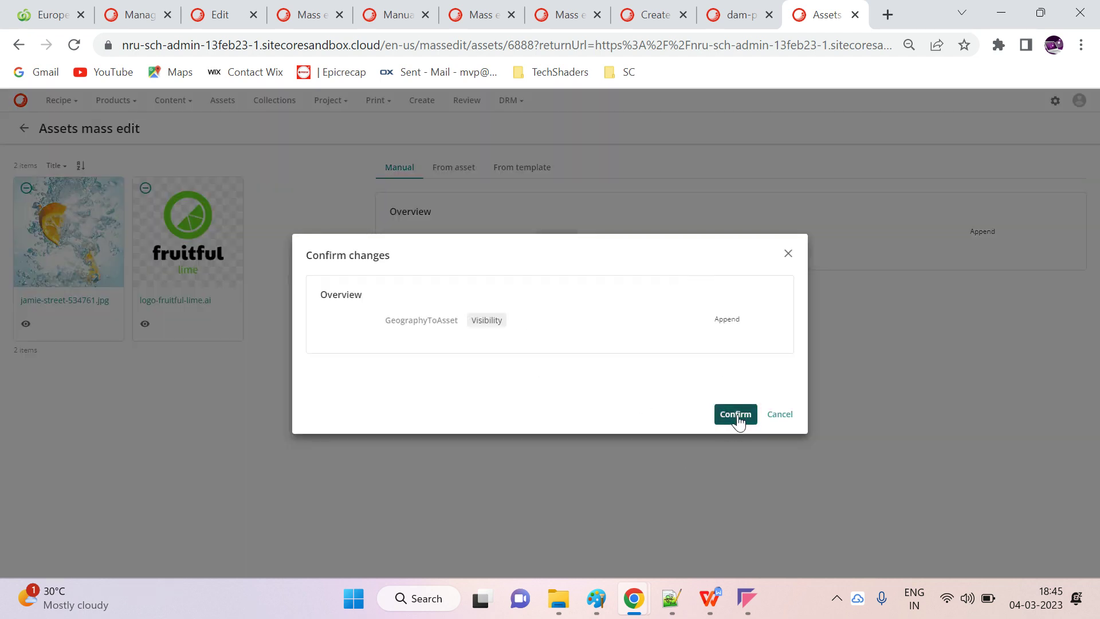
{"action": "left_click", "coordinate": [734, 416]}
{"action": "left_click", "coordinate": [736, 15]}
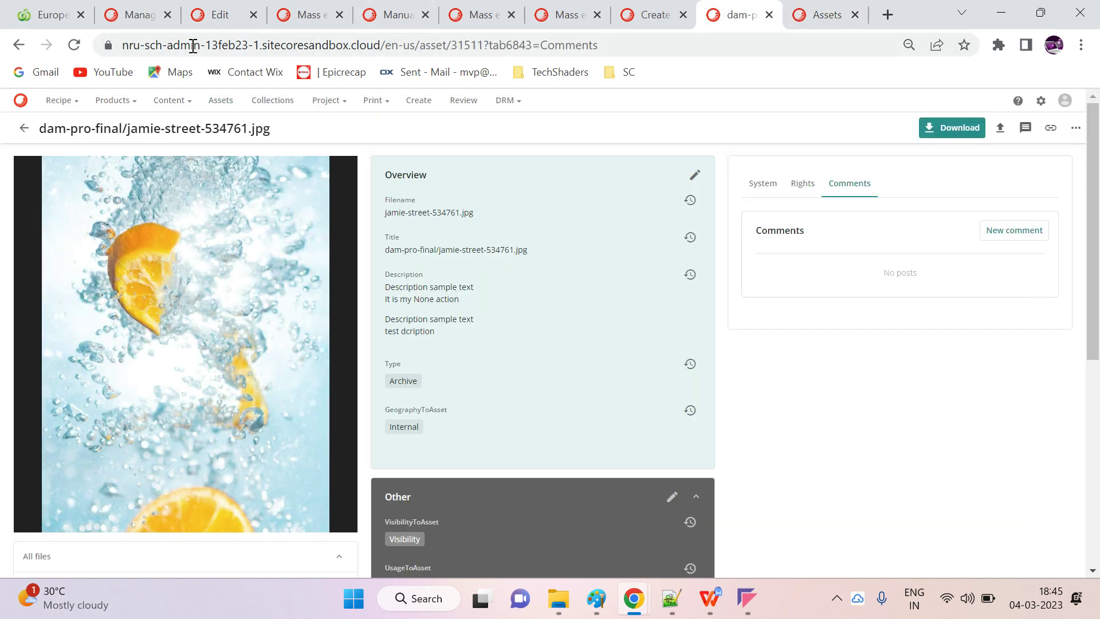
{"action": "left_click", "coordinate": [74, 45]}
- Go back to the Assets page and open the mass edit of the same two assets once more
{"action": "left_click", "coordinate": [823, 8]}
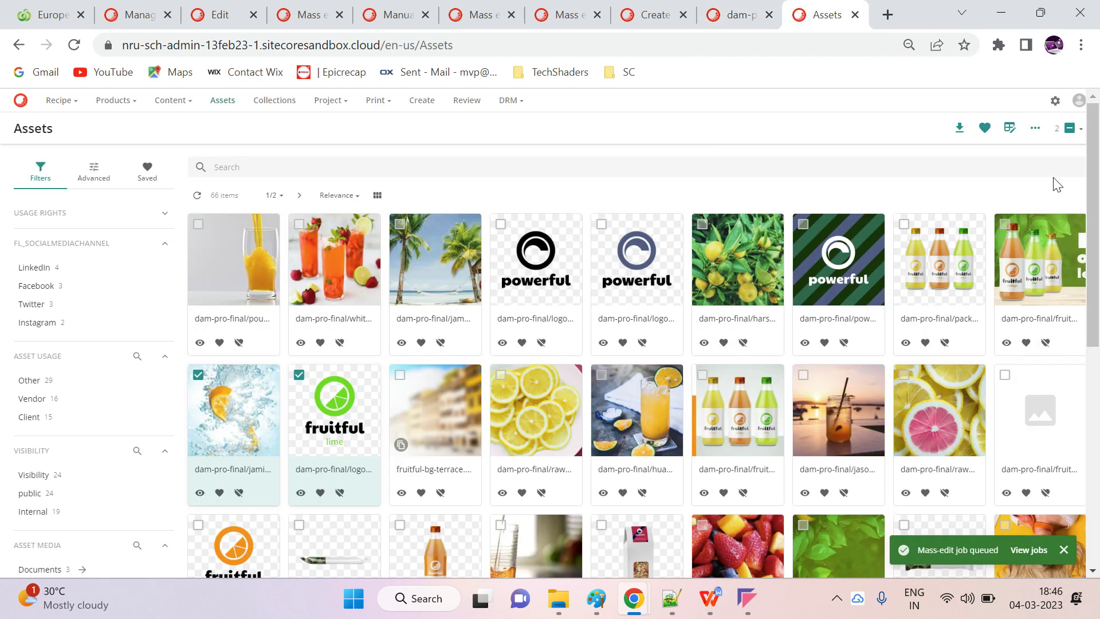
{"action": "left_click", "coordinate": [1035, 128]}
{"action": "left_click", "coordinate": [1022, 199]}
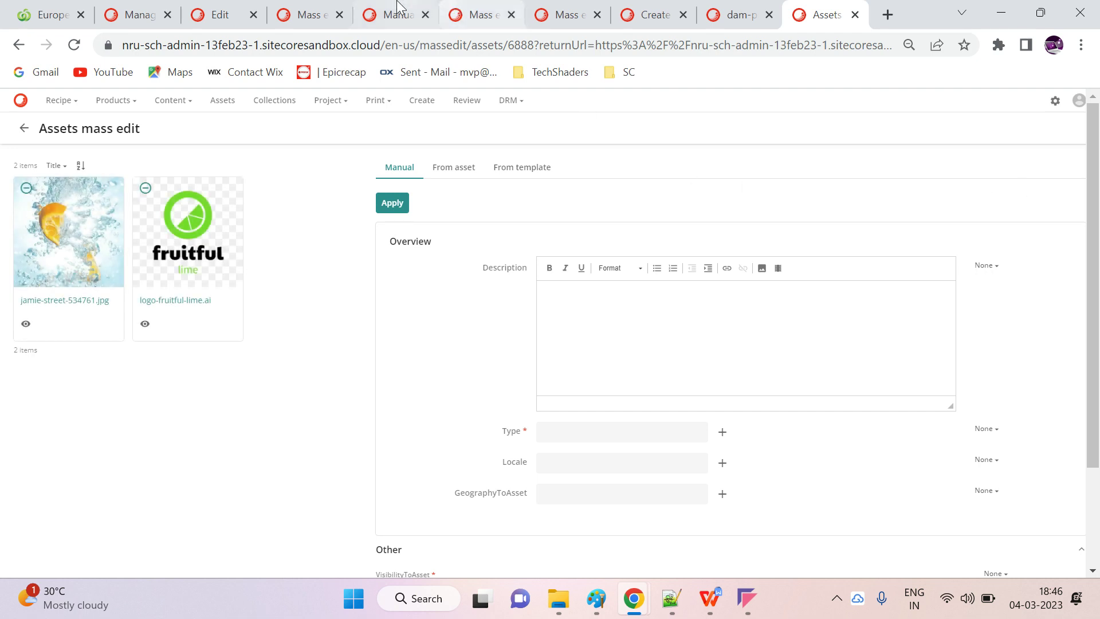
- Read the field actions in the Manually mass edit assets documentation and the background job note on the Mass edit page
{"action": "left_click", "coordinate": [399, 9]}
{"action": "scroll", "coordinate": [630, 373], "scroll_direction": "down", "scroll_amount": 1}
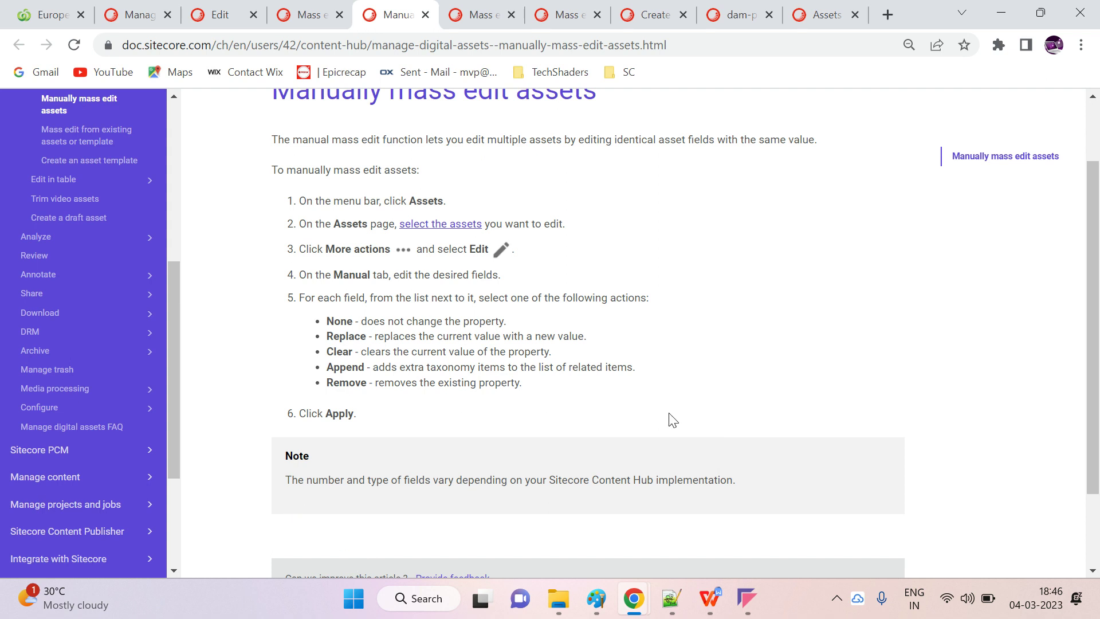
{"action": "left_click", "coordinate": [336, 9]}
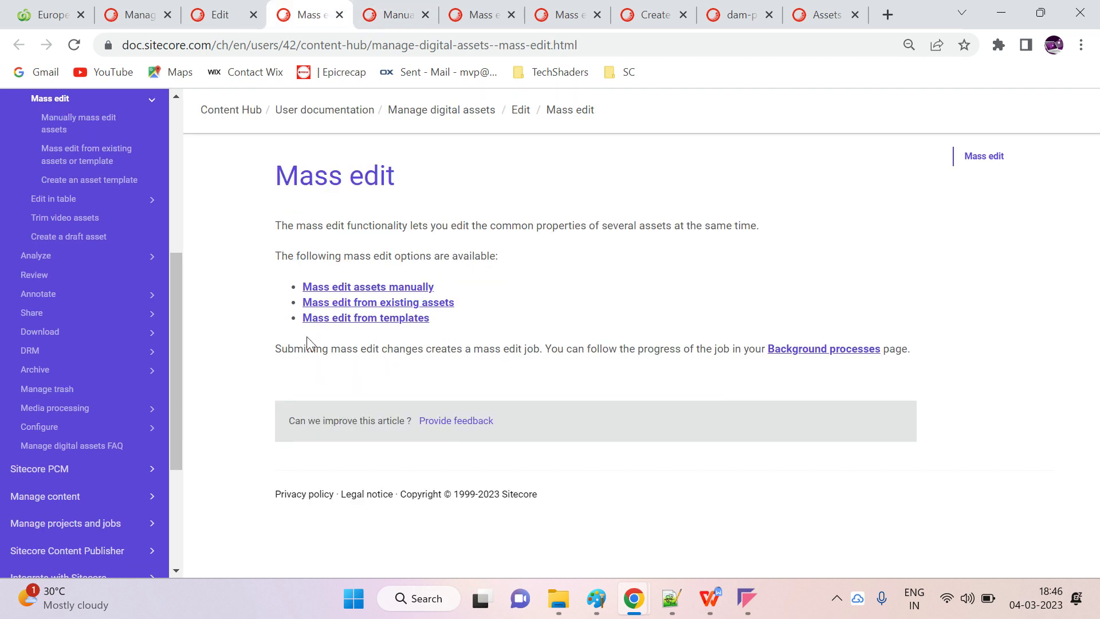
{"action": "left_click_drag", "start_coordinate": [277, 347], "coordinate": [633, 369]}
{"action": "left_click", "coordinate": [630, 379]}
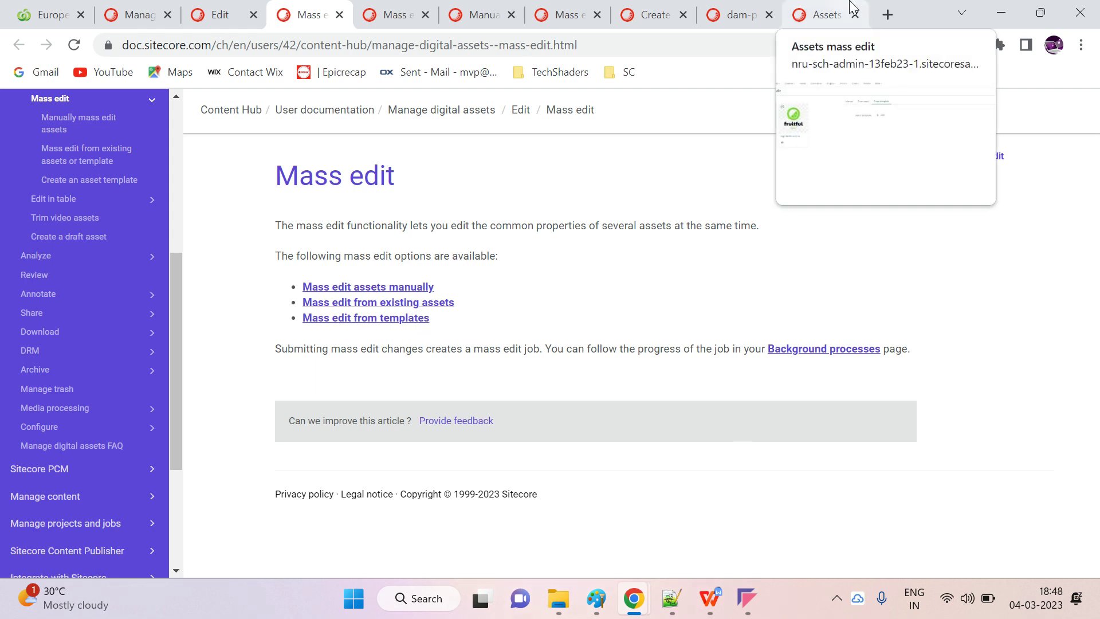
- Examine the From asset and From template mass edit options, and close the template selection without choosing one
{"action": "left_click", "coordinate": [850, 6]}
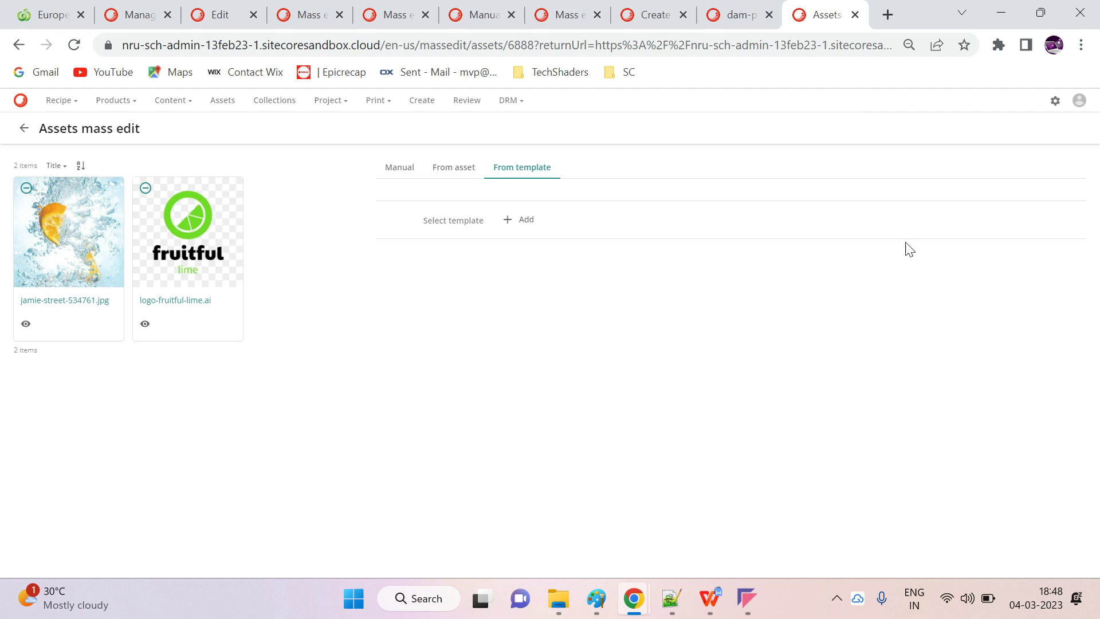
{"action": "left_click", "coordinate": [453, 178]}
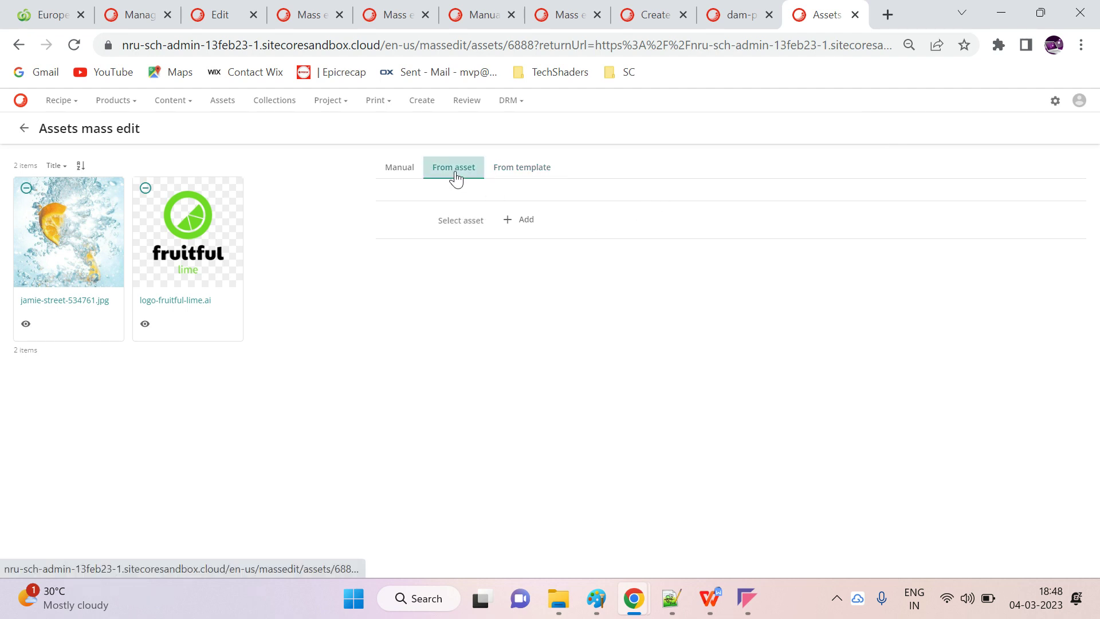
{"action": "left_click", "coordinate": [513, 178]}
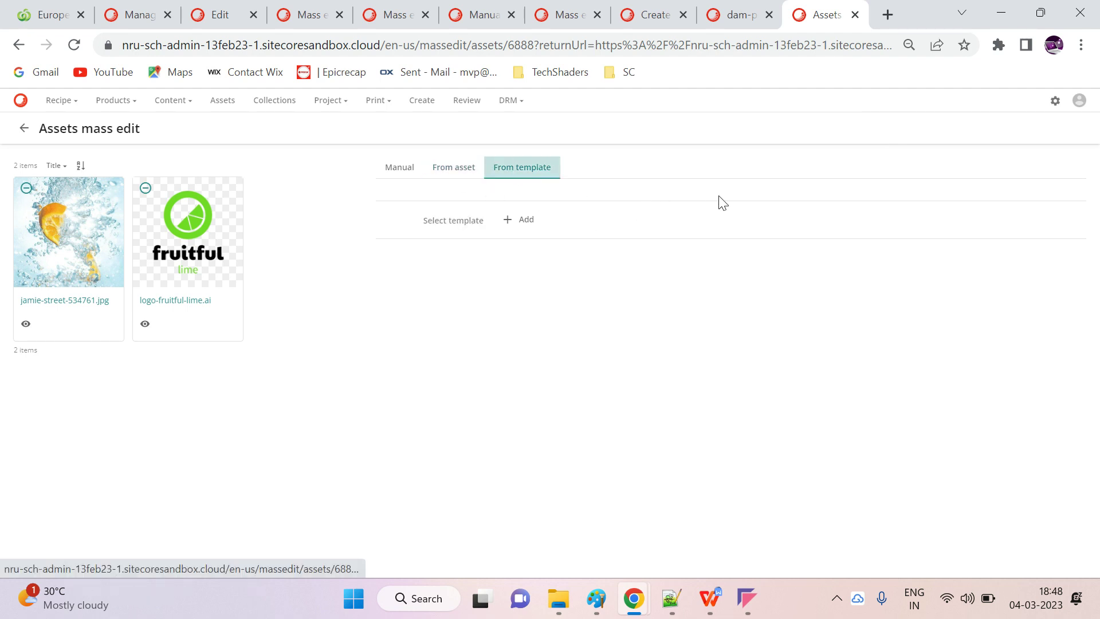
{"action": "left_click", "coordinate": [522, 222]}
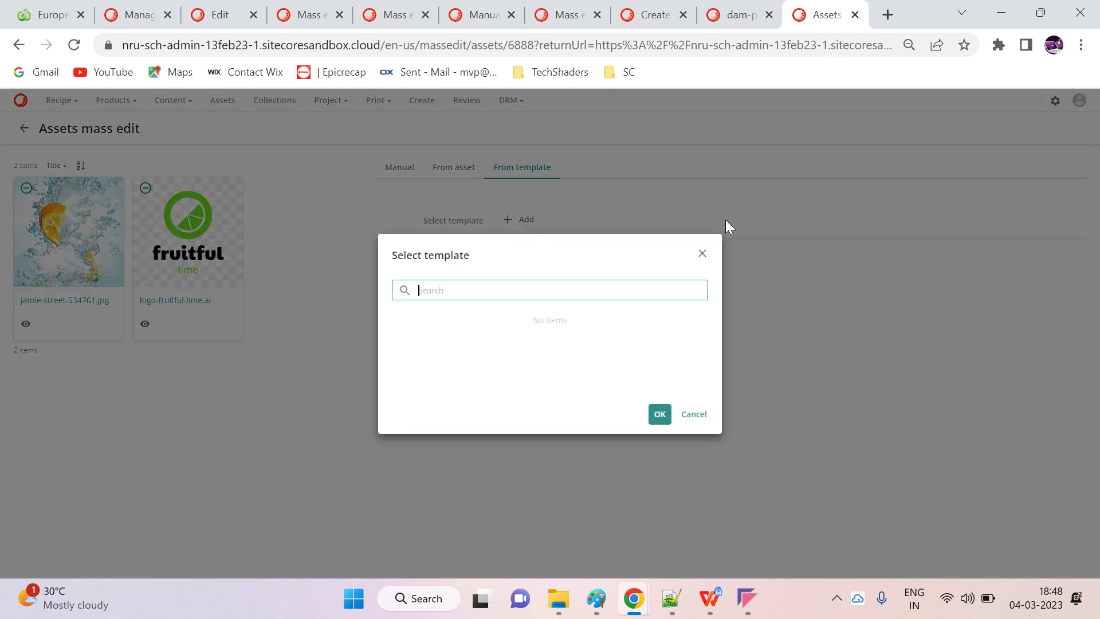
{"action": "left_click", "coordinate": [694, 414]}
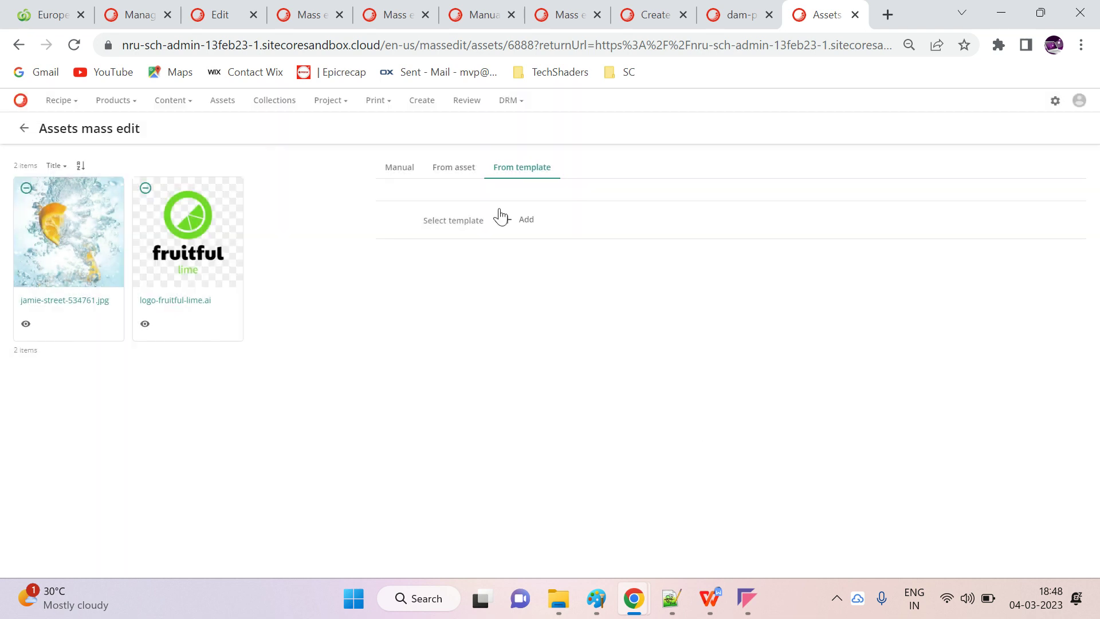
- Select pouring-orange-juice.mp4 as the source asset for mass editing the two assets
{"action": "left_click", "coordinate": [452, 174]}
{"action": "left_click", "coordinate": [512, 223]}
{"action": "left_click", "coordinate": [490, 271]}
{"action": "left_click", "coordinate": [660, 489]}
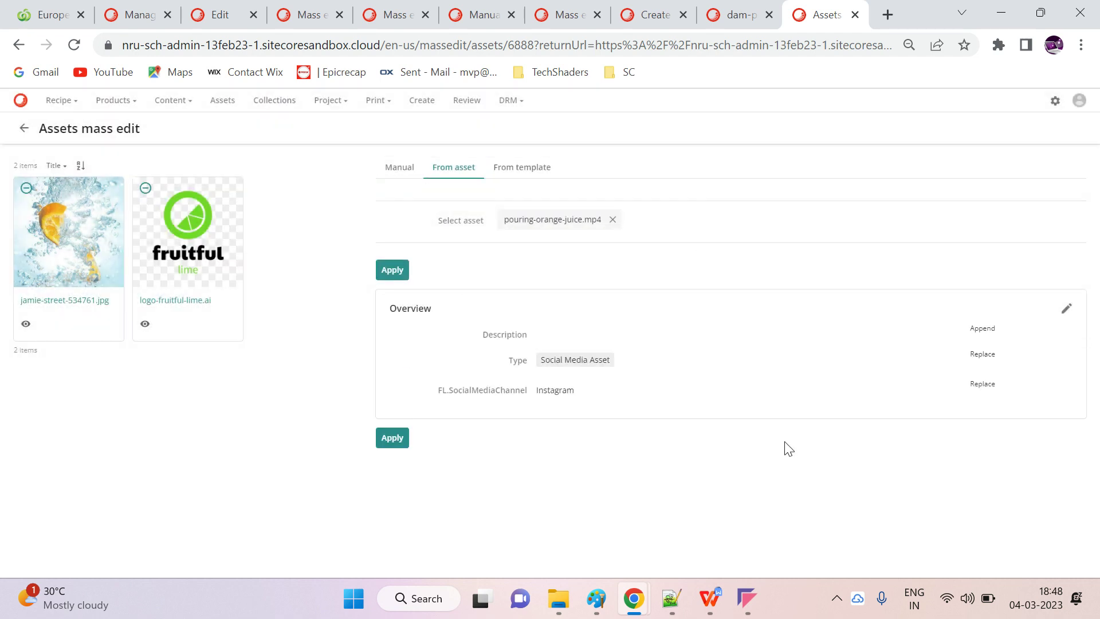
- Set the mass edit description to "Description sample text" and FL.SocialMediaChannel to Facebook, then apply the values to both assets
{"action": "left_click", "coordinate": [1063, 312]}
{"action": "scroll", "coordinate": [1054, 315], "scroll_direction": "down", "scroll_amount": 3}
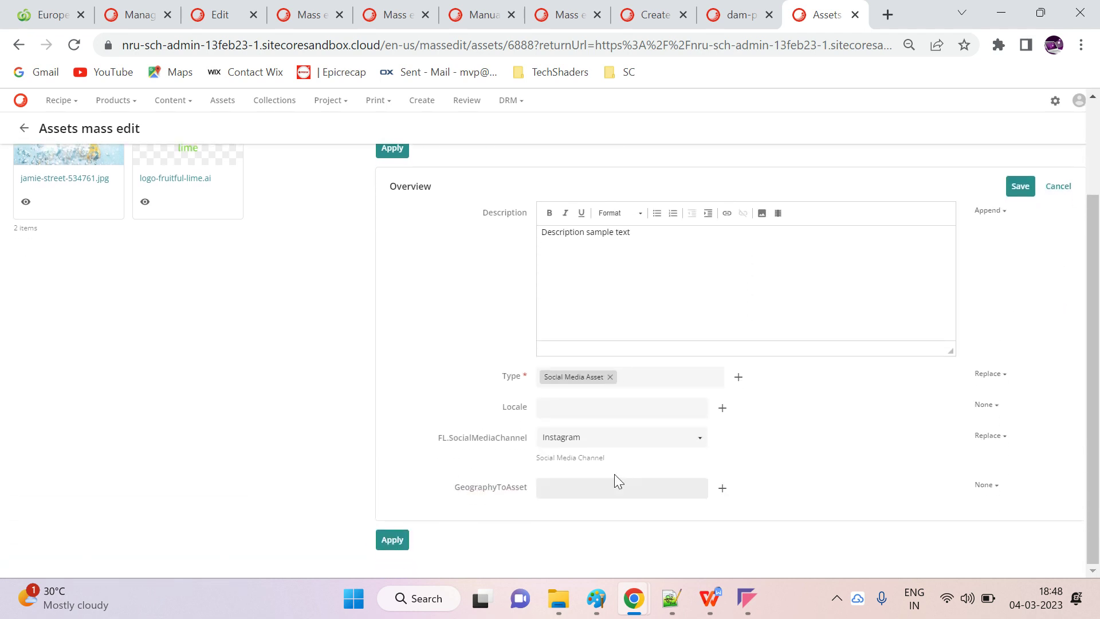
{"action": "left_click", "coordinate": [618, 443]}
{"action": "left_click", "coordinate": [607, 416]}
{"action": "left_click", "coordinate": [392, 540]}
{"action": "left_click", "coordinate": [729, 432]}
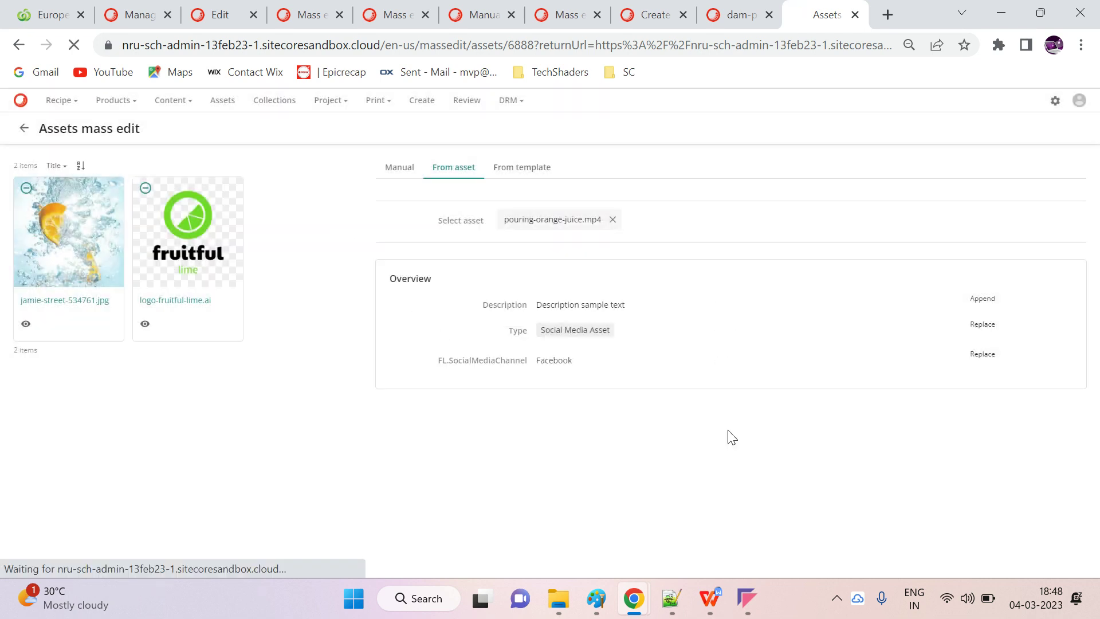
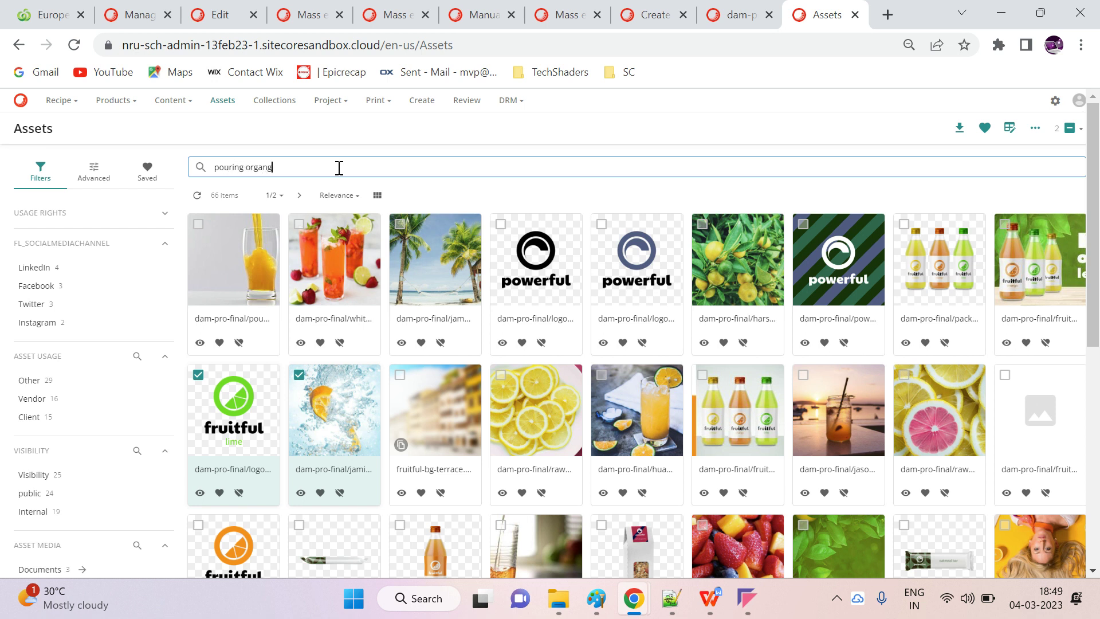
- Find pouring-orange-juice.mp4 by filtering the assets to the Instagram social media channel, and open its details page
{"action": "key", "text": "Return"}
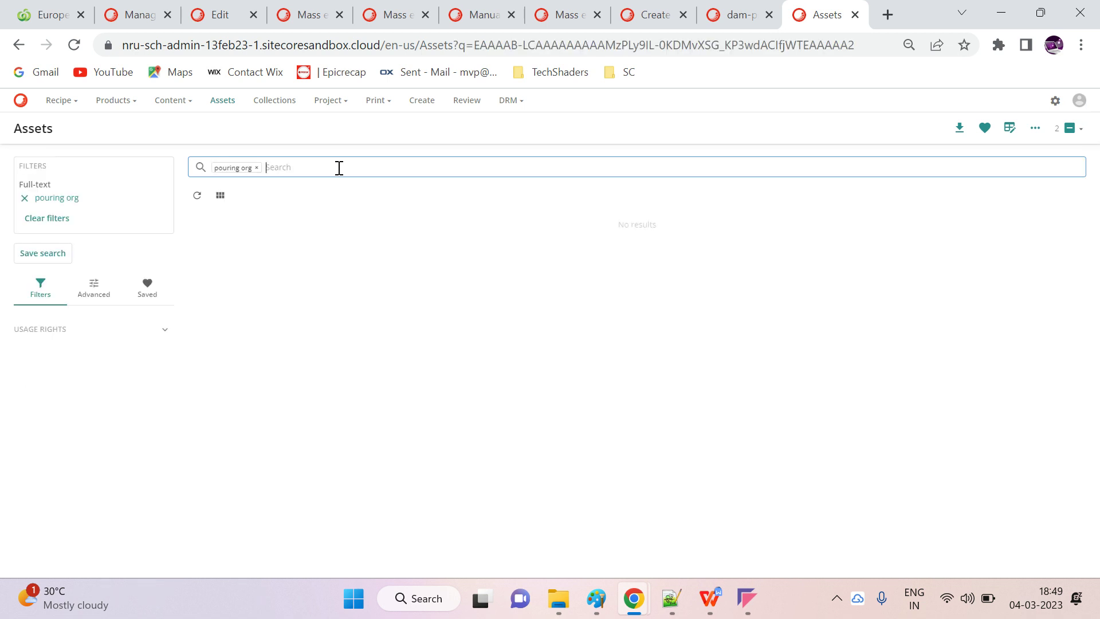
{"action": "left_click", "coordinate": [256, 168]}
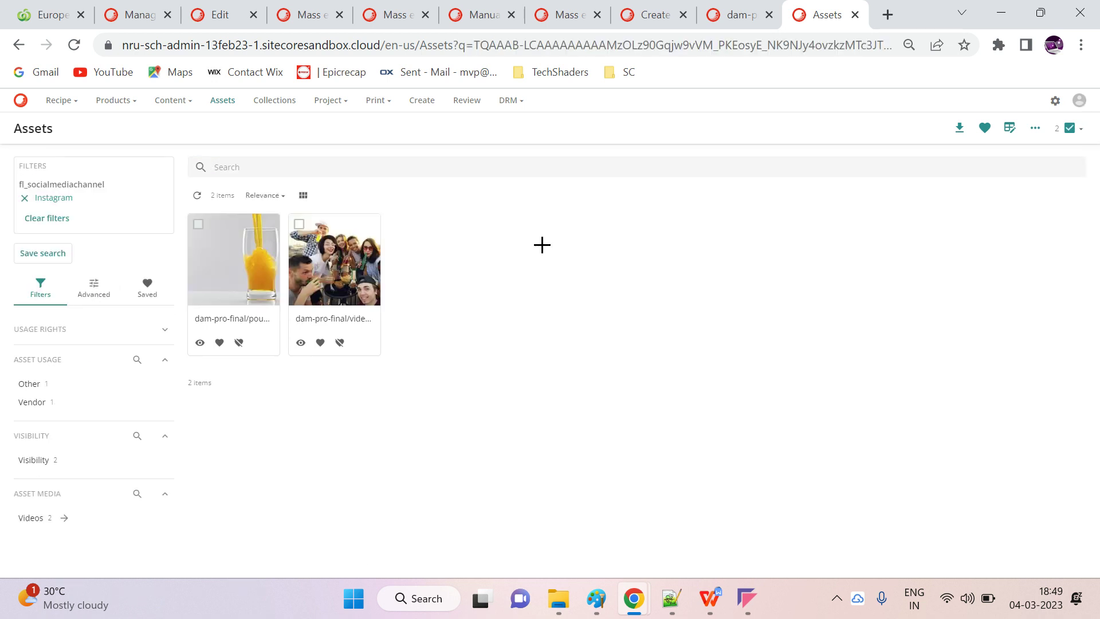
{"action": "left_click", "coordinate": [261, 273]}
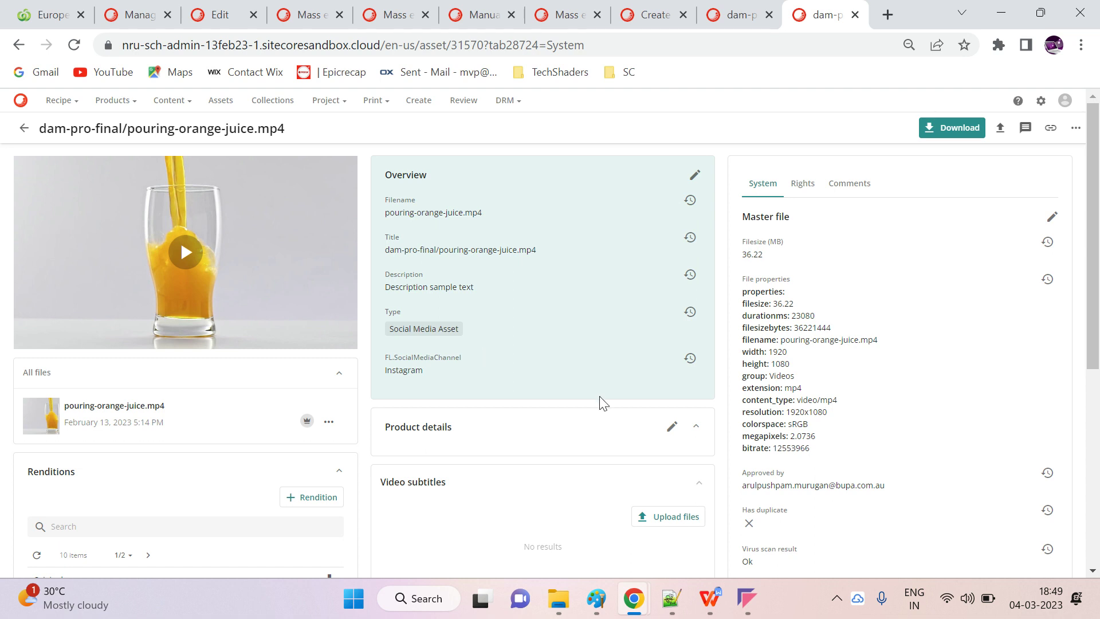
- Read the Create a draft asset documentation and examine the actions offered for the existing pouring-orange-juice.mp4 draft
{"action": "left_click", "coordinate": [383, 13]}
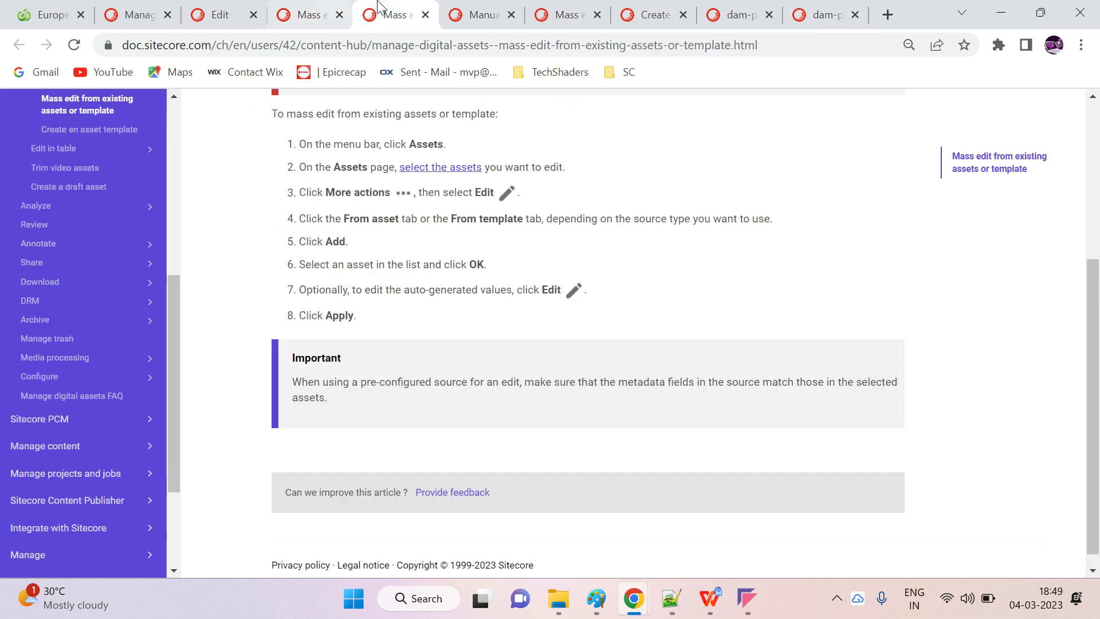
{"action": "key", "text": "ctrl+Tab"}
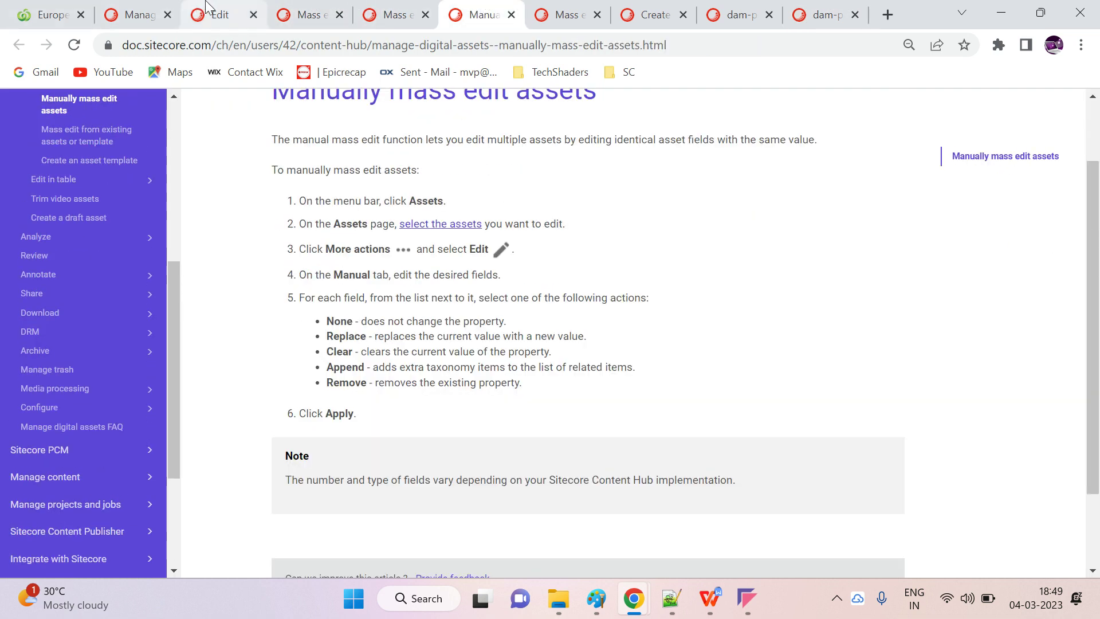
{"action": "left_click", "coordinate": [237, 5]}
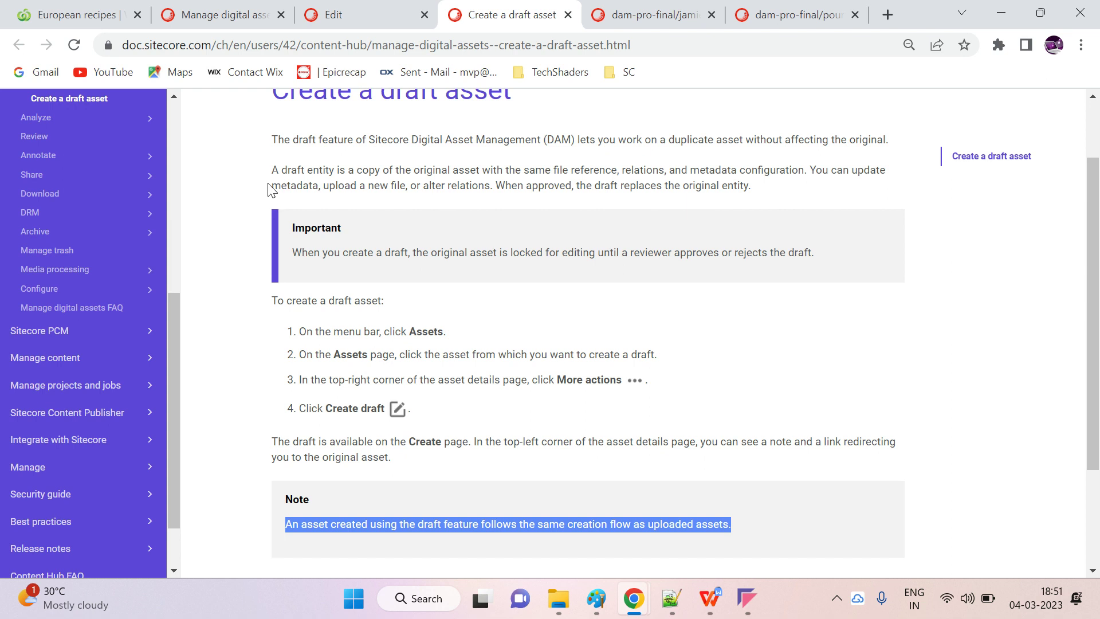
{"action": "left_click", "coordinate": [806, 14]}
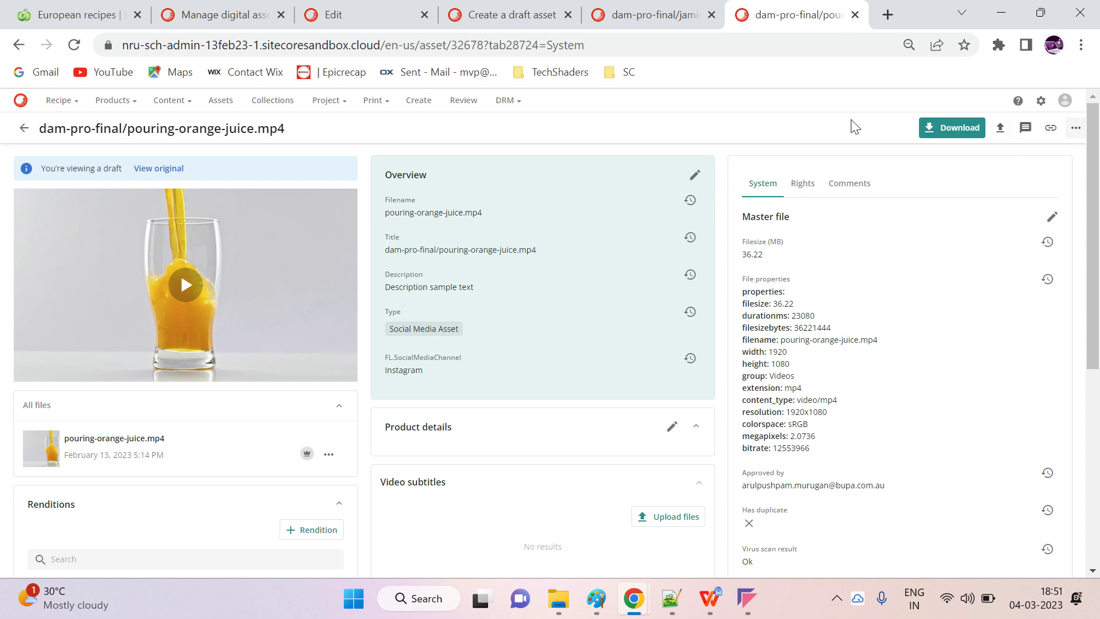
{"action": "left_click", "coordinate": [1073, 130]}
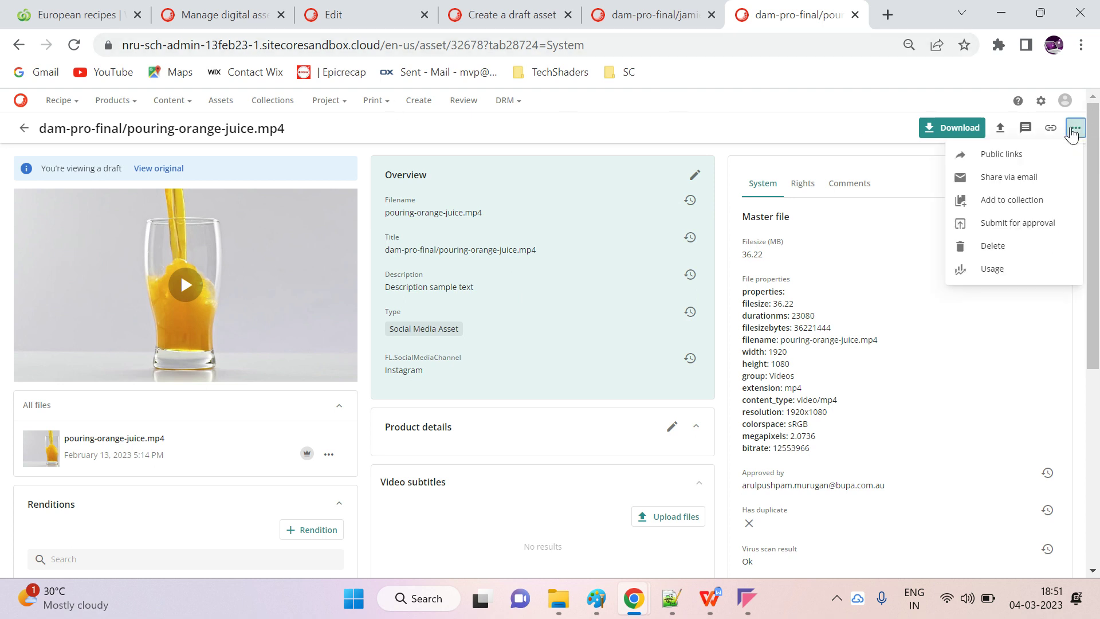
- Create a draft of whitney-wright-286729.jpg and switch to the original asset and back to the draft
{"action": "left_click", "coordinate": [220, 101]}
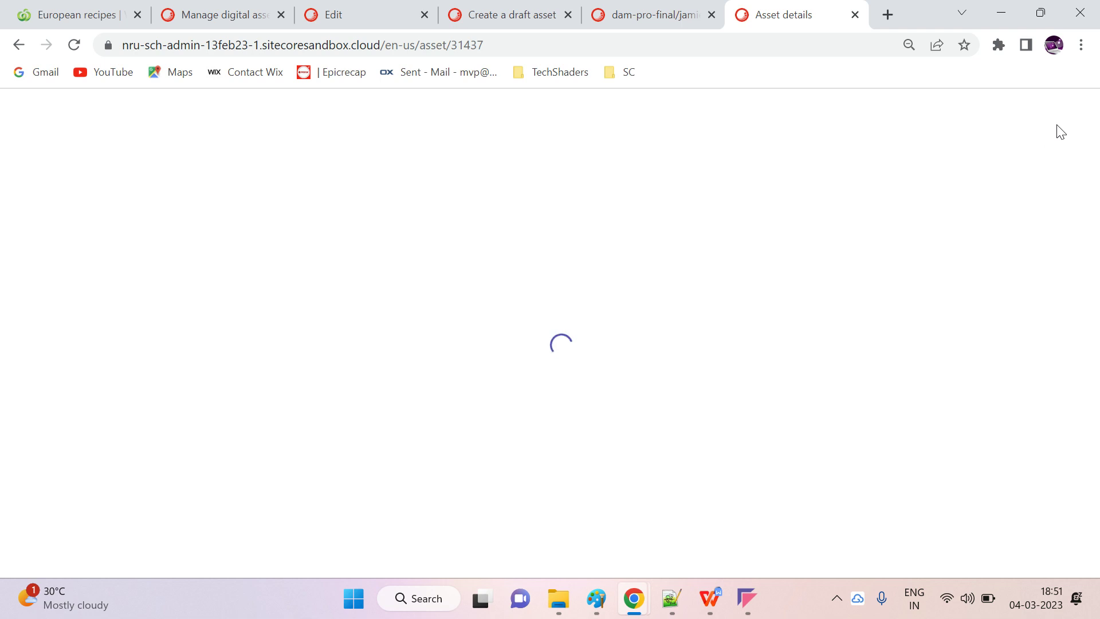
{"action": "left_click", "coordinate": [1074, 127]}
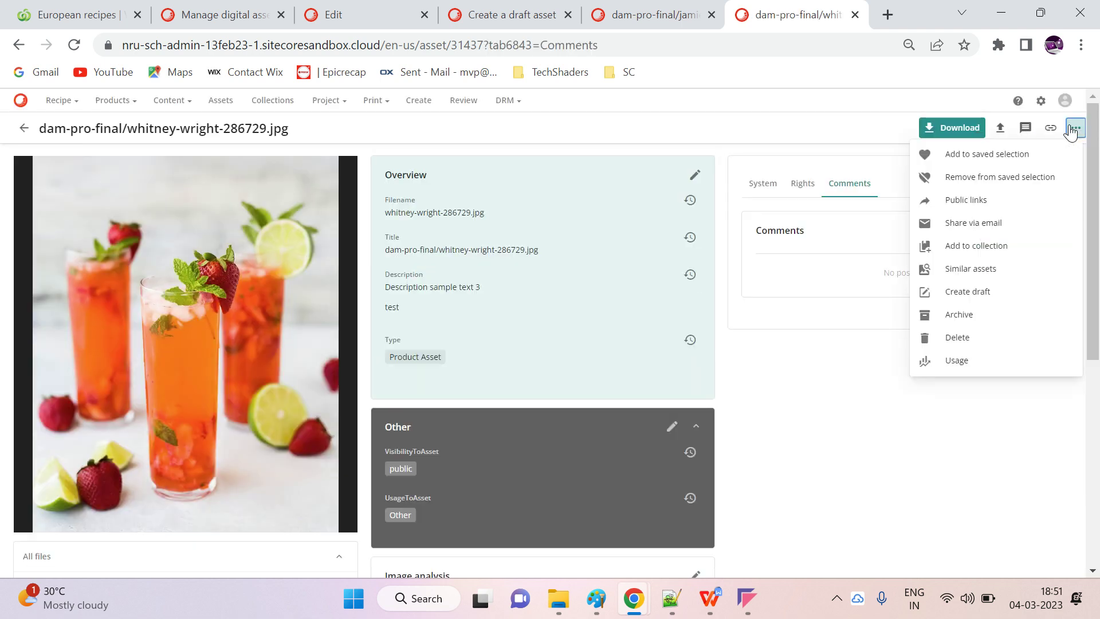
{"action": "left_click", "coordinate": [992, 291]}
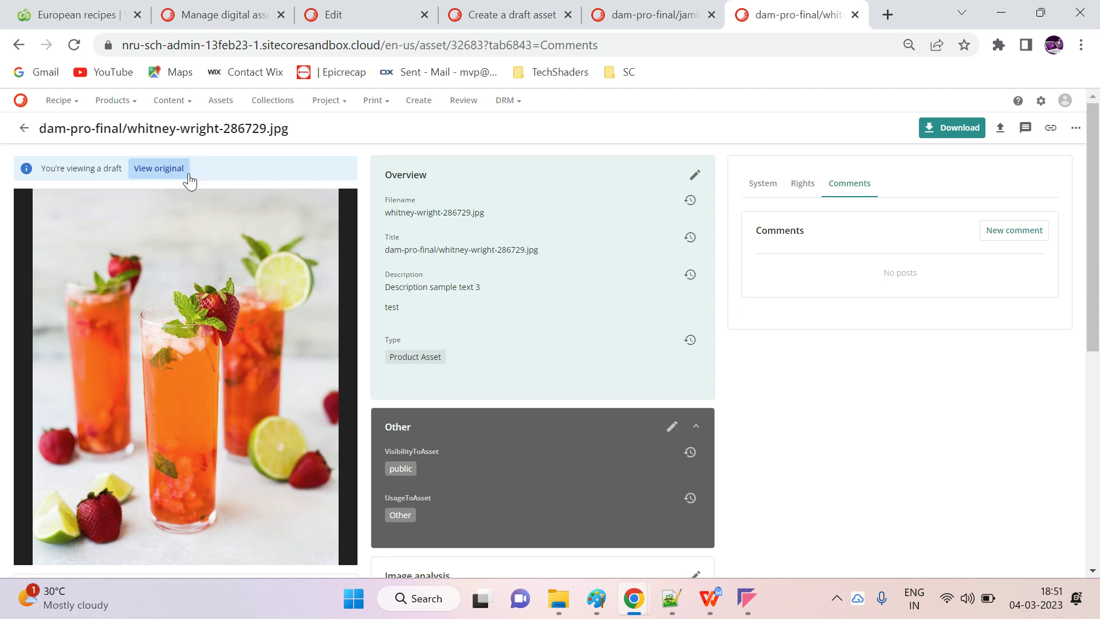
{"action": "left_click", "coordinate": [152, 178]}
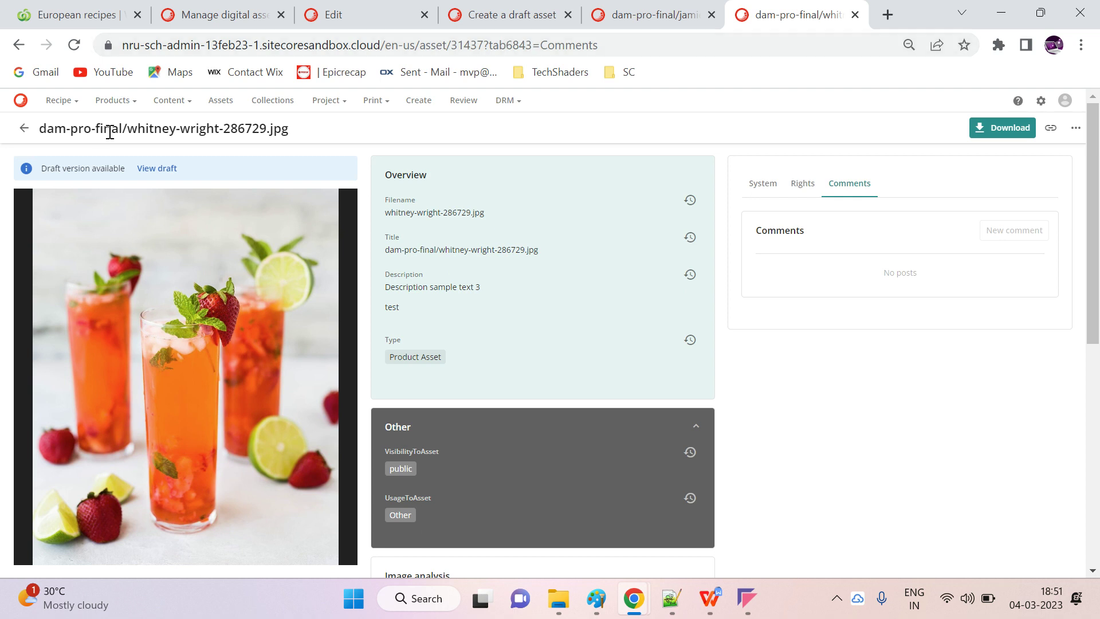
{"action": "left_click", "coordinate": [155, 168]}
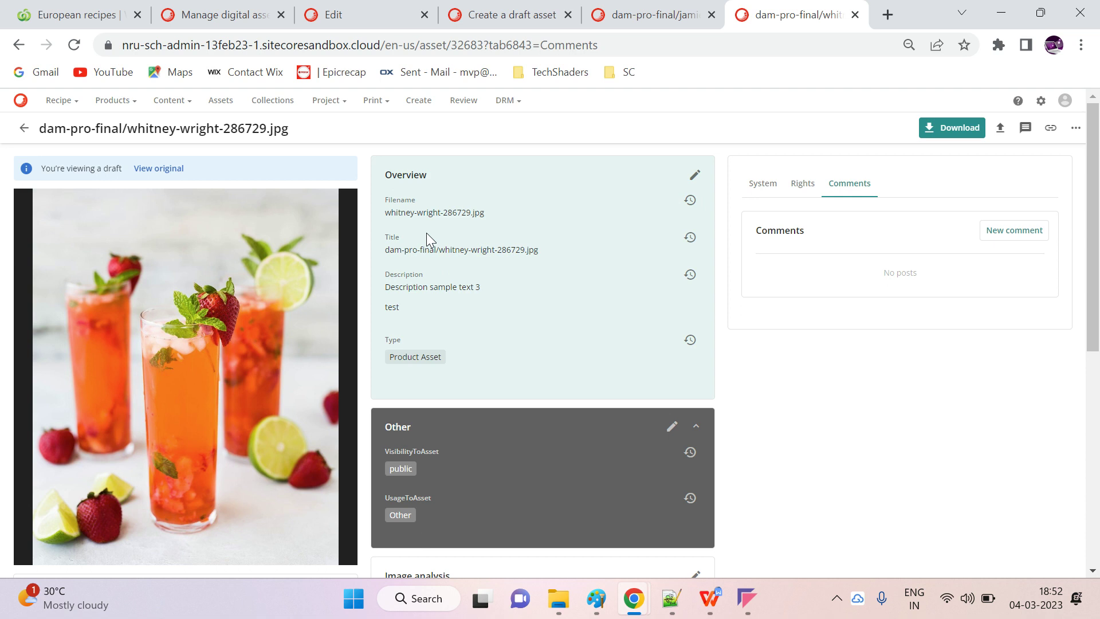
- Set GeographyToAsset to Internal in the Overview of the whitney-wright-286729.jpg draft and save it
{"action": "left_click", "coordinate": [693, 174]}
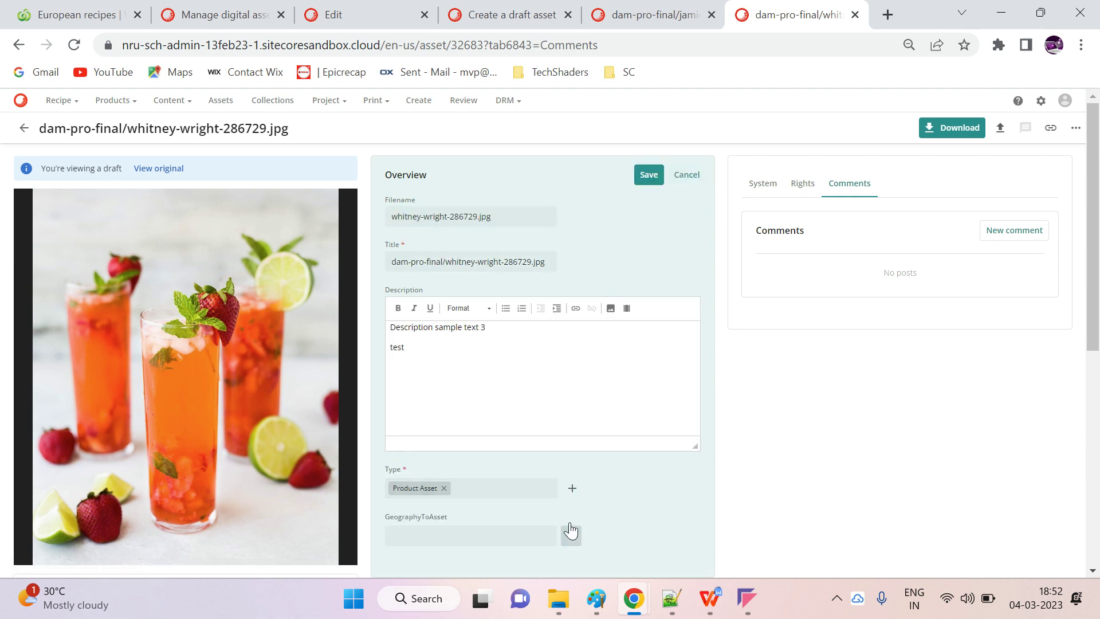
{"action": "left_click", "coordinate": [571, 535]}
{"action": "left_click", "coordinate": [425, 344]}
{"action": "left_click", "coordinate": [652, 417]}
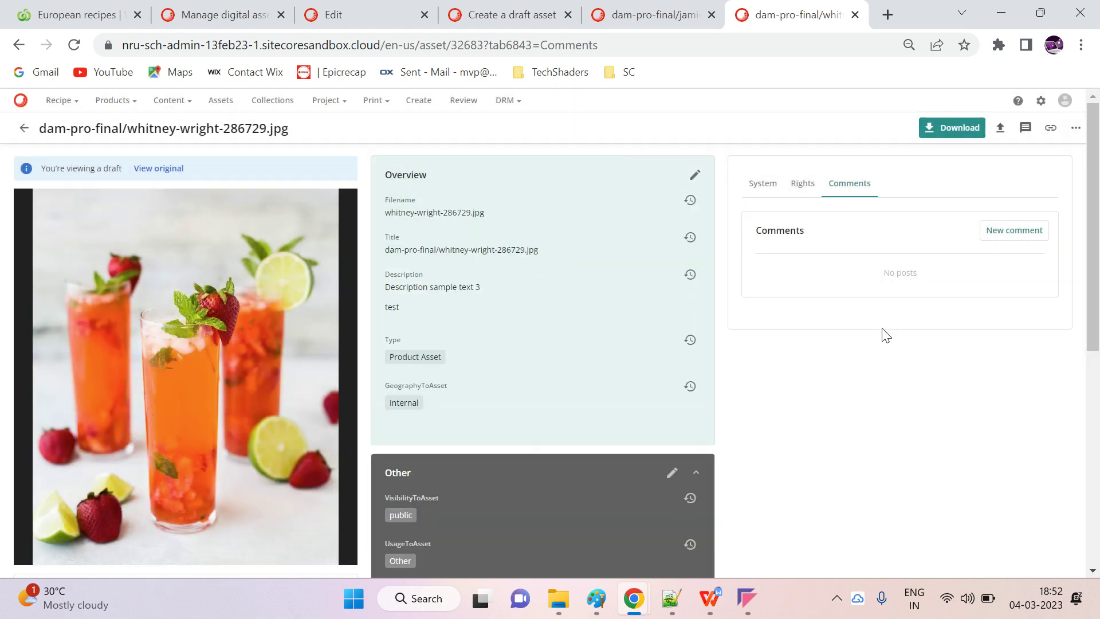
- Duplicate the draft's browser tab and show the original whitney-wright-286729.jpg asset in the copy
{"action": "left_click", "coordinate": [1075, 128]}
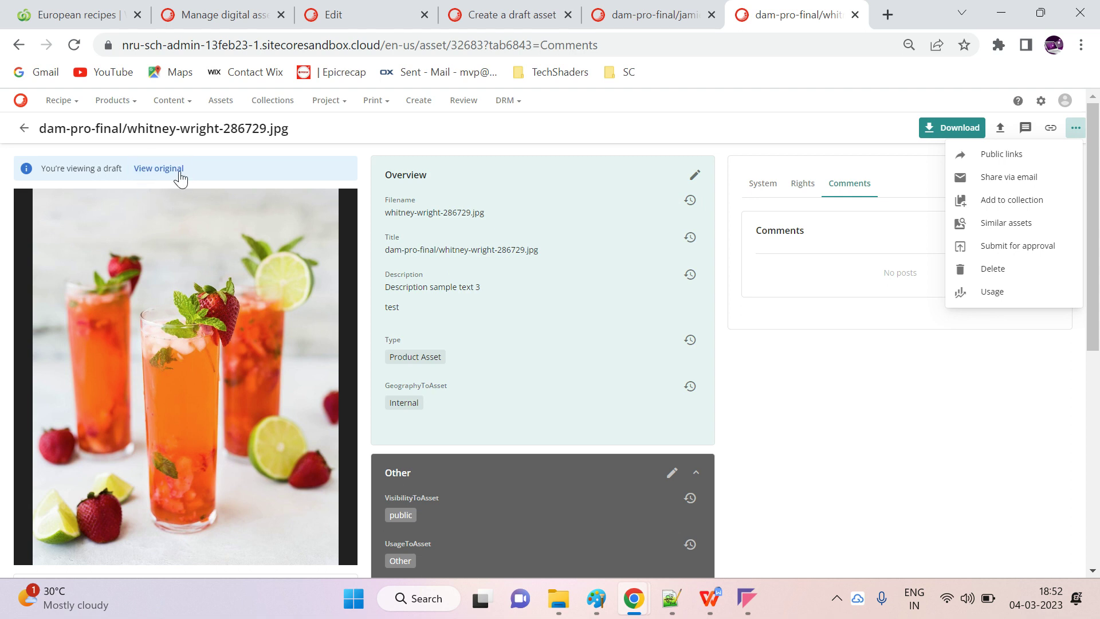
{"action": "right_click", "coordinate": [802, 24]}
{"action": "left_click", "coordinate": [847, 150]}
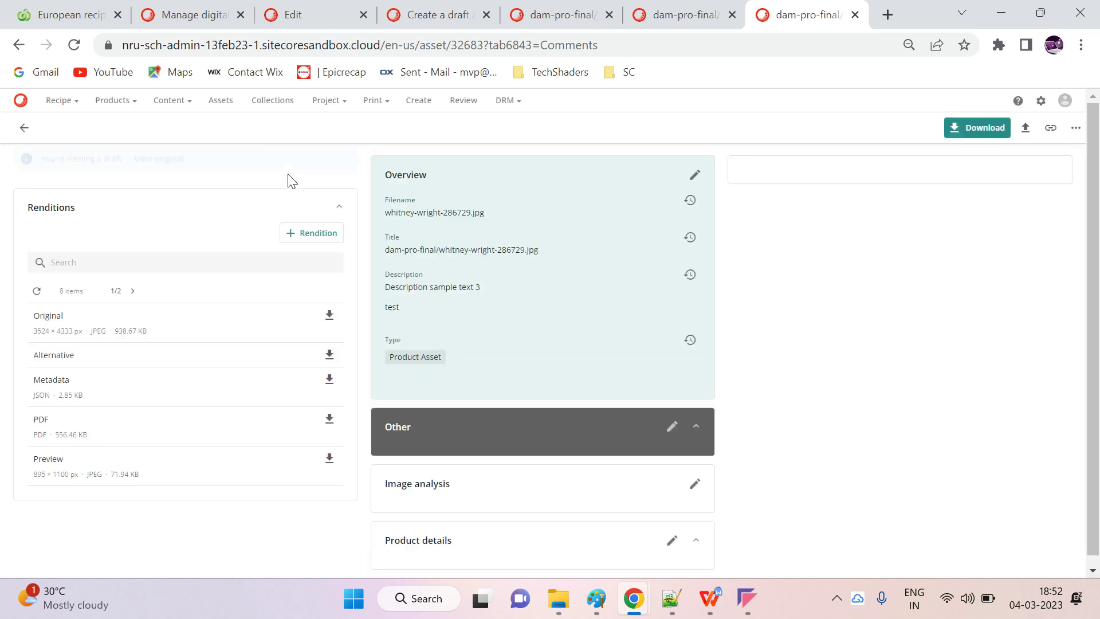
{"action": "left_click", "coordinate": [151, 164]}
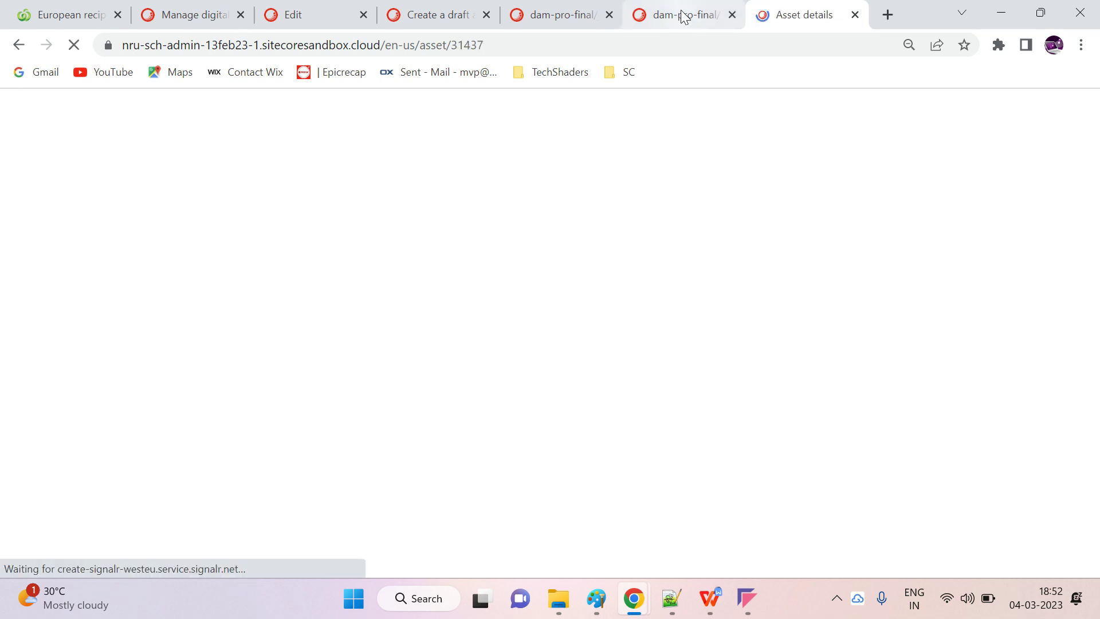
- Copy the draft's address up to en-us/asset/32683 and open it in a new browser tab
{"action": "left_click", "coordinate": [683, 16]}
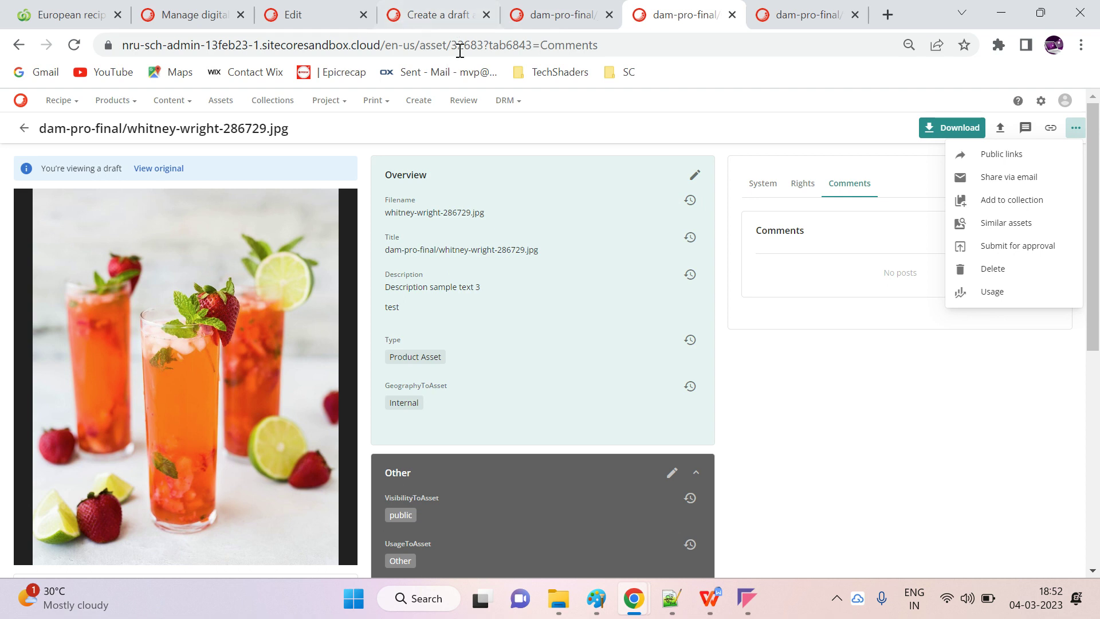
{"action": "left_click_drag", "start_coordinate": [477, 44], "coordinate": [123, 44]}
{"action": "key", "text": "ctrl+c"}
{"action": "left_click", "coordinate": [886, 15]}
{"action": "key", "text": "ctrl+v"}
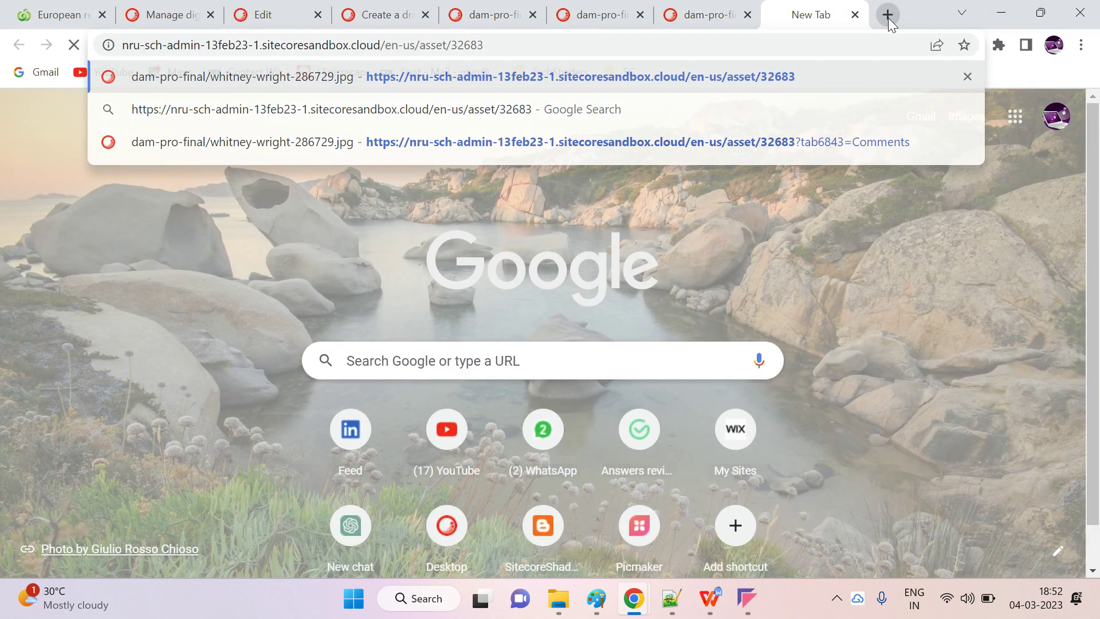
{"action": "key", "text": "Return"}
- Compare the draft and original pages of whitney-wright-286729.jpg across the open tabs, ending on the draft
{"action": "left_click", "coordinate": [598, 16]}
{"action": "left_click", "coordinate": [709, 12]}
{"action": "left_click", "coordinate": [598, 14]}
{"action": "left_click", "coordinate": [721, 12]}
{"action": "left_click", "coordinate": [598, 15]}
{"action": "left_click", "coordinate": [945, 466]}
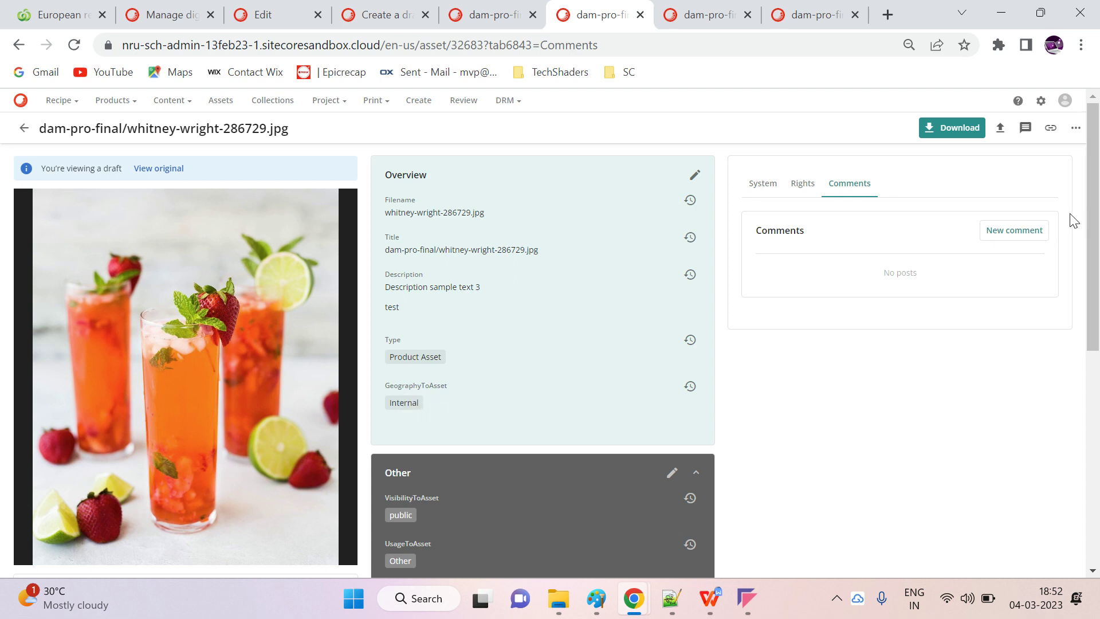
- Submit the whitney-wright-286729.jpg draft for approval and confirm publishing the draft asset
{"action": "left_click", "coordinate": [1076, 127]}
{"action": "left_click", "coordinate": [1017, 243]}
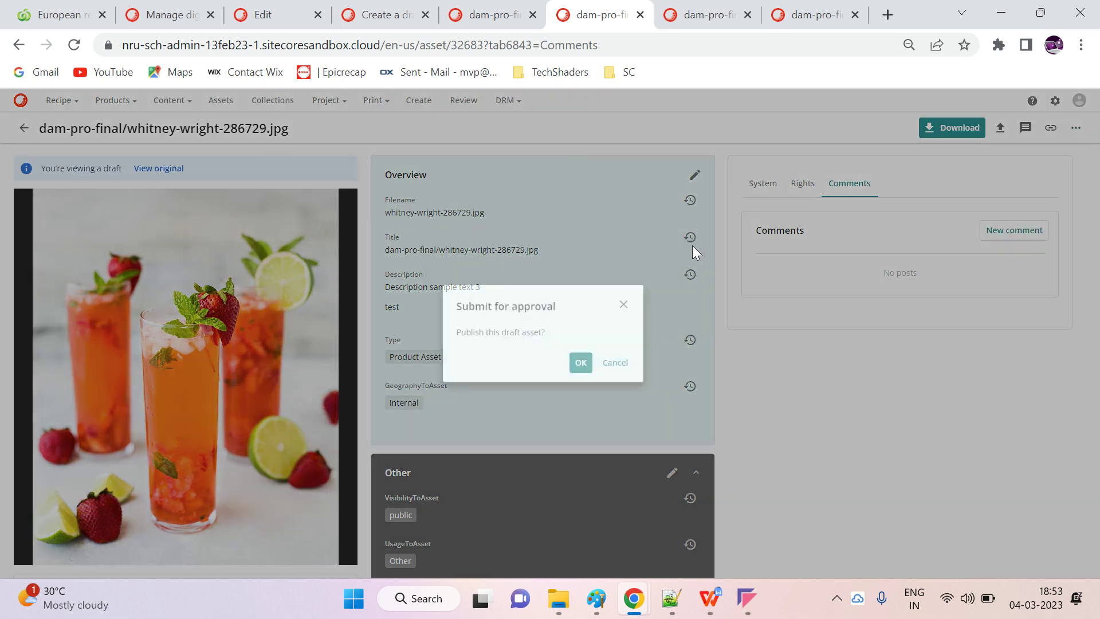
{"action": "left_click", "coordinate": [571, 365]}
{"action": "left_click", "coordinate": [1076, 127]}
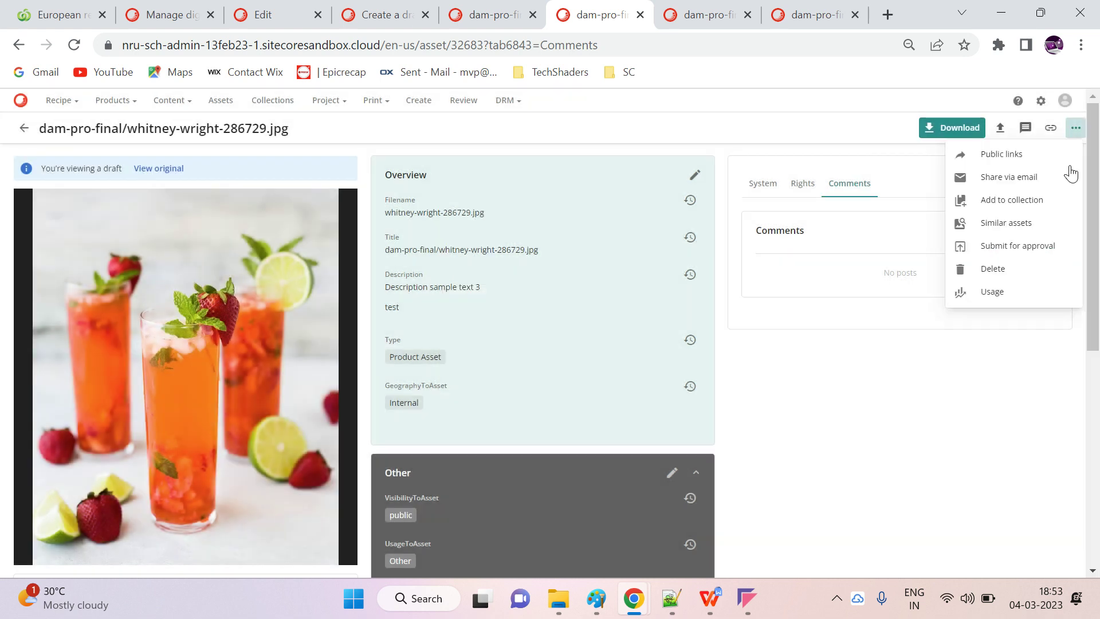
{"action": "left_click", "coordinate": [1034, 253]}
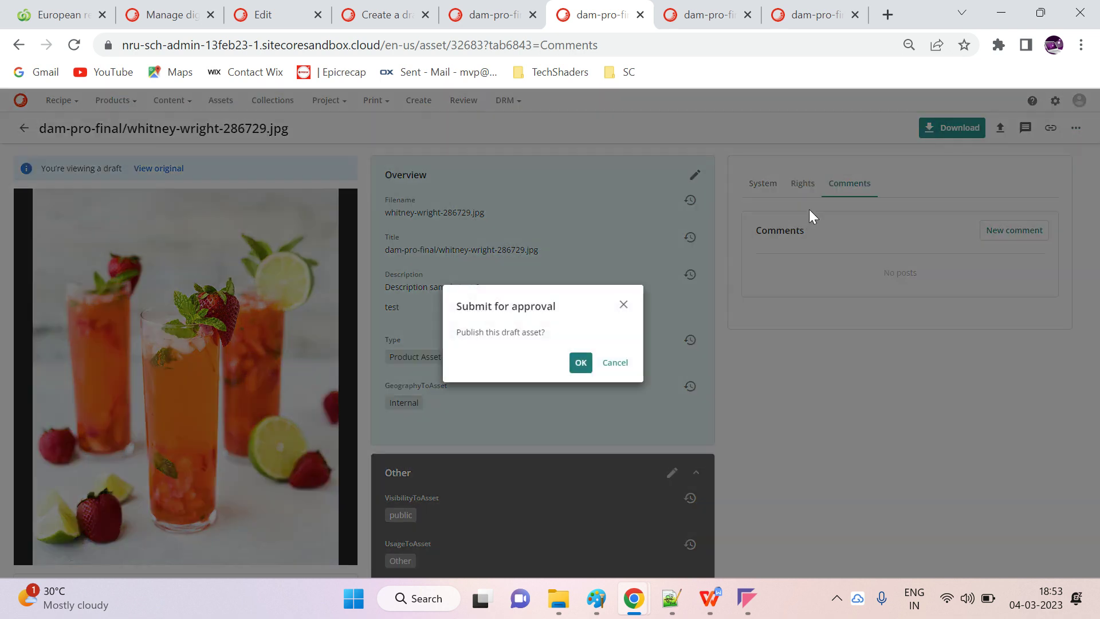
{"action": "left_click", "coordinate": [578, 362]}
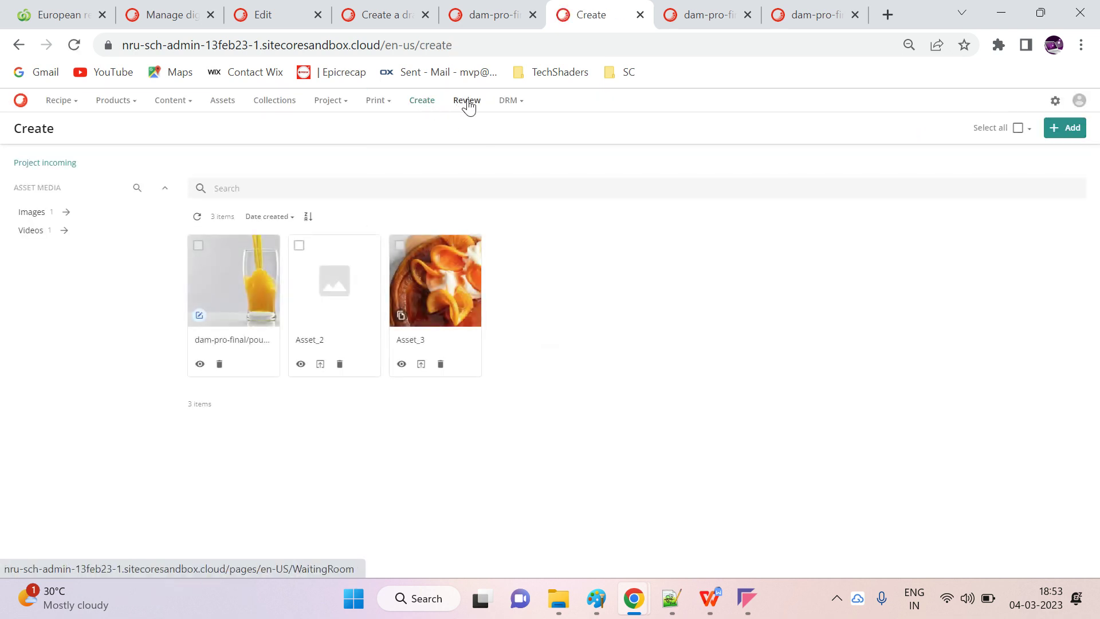
- Approve the submitted whitney-wright-286729.jpg draft on the Review page
{"action": "left_click", "coordinate": [467, 102]}
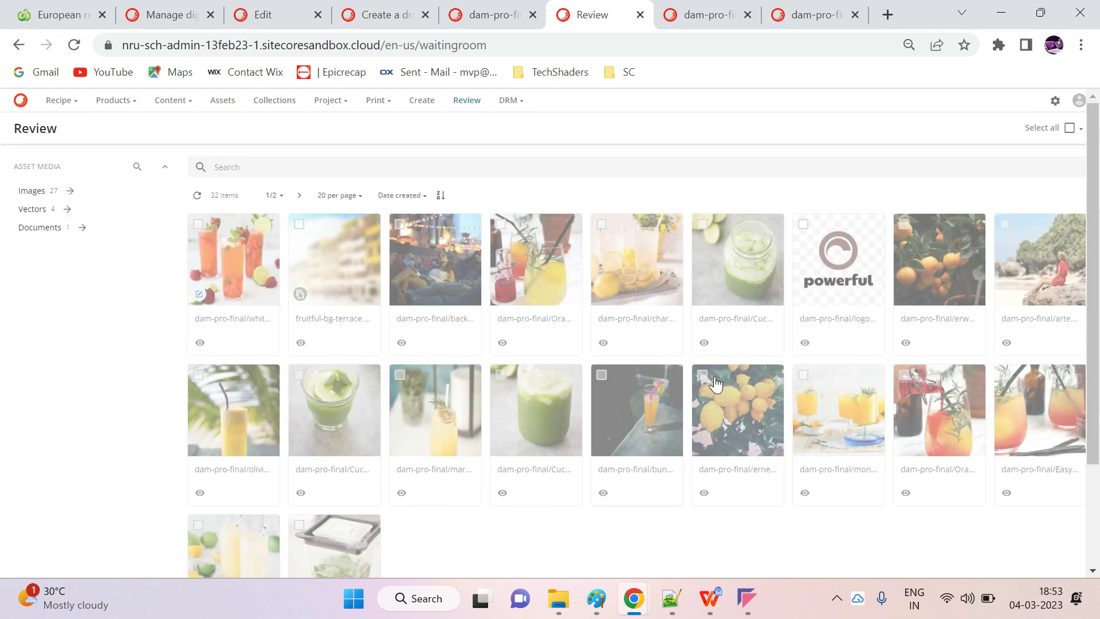
{"action": "left_click", "coordinate": [198, 223]}
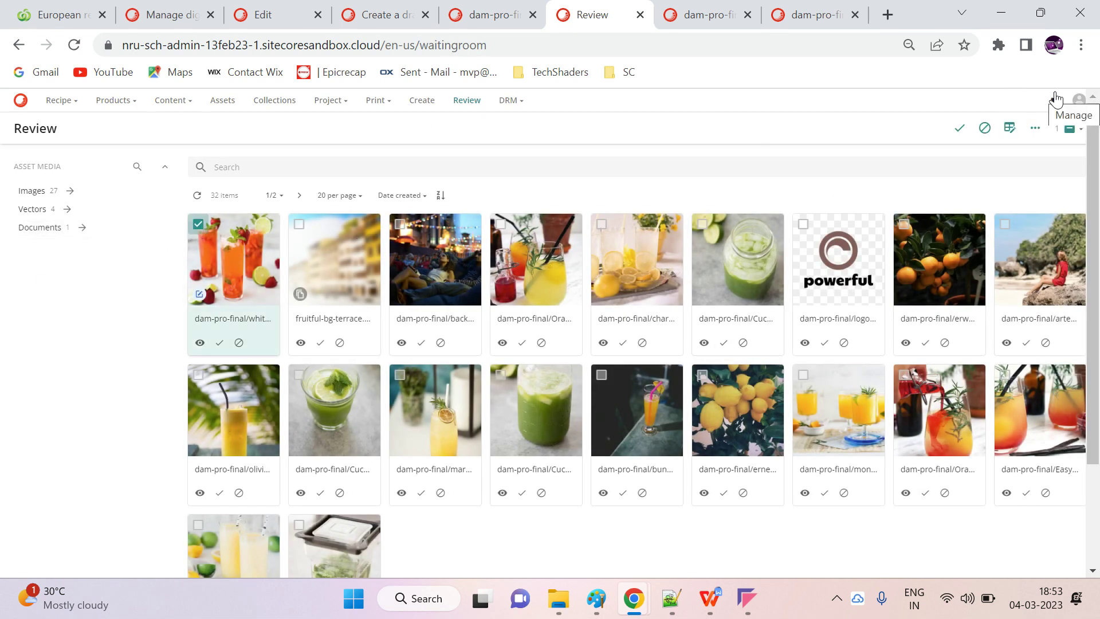
{"action": "left_click", "coordinate": [1036, 128]}
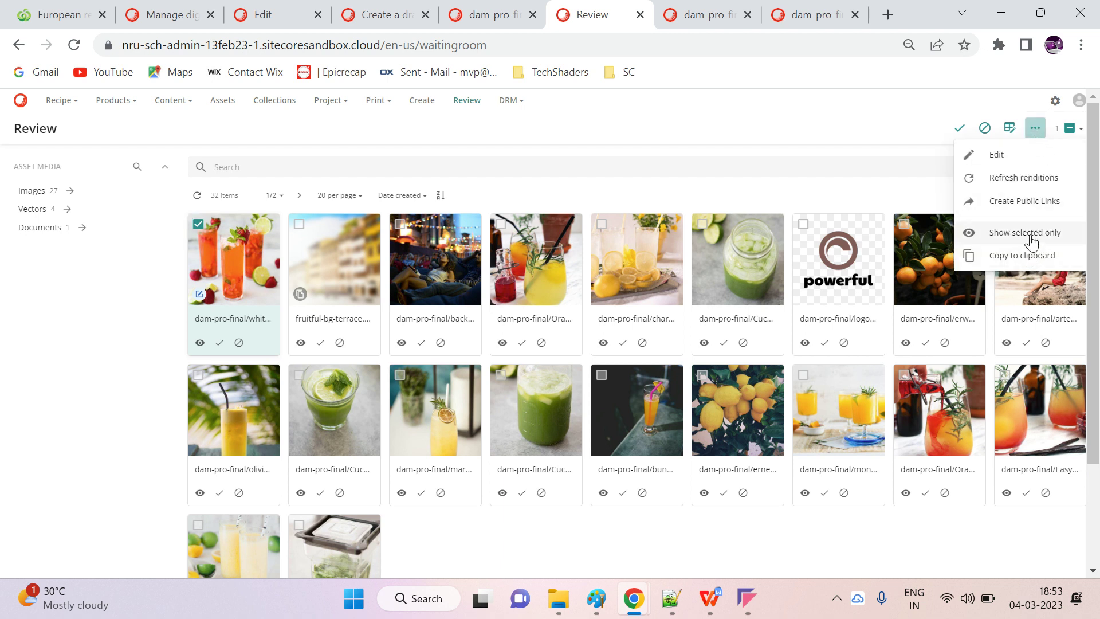
{"action": "left_click", "coordinate": [862, 143]}
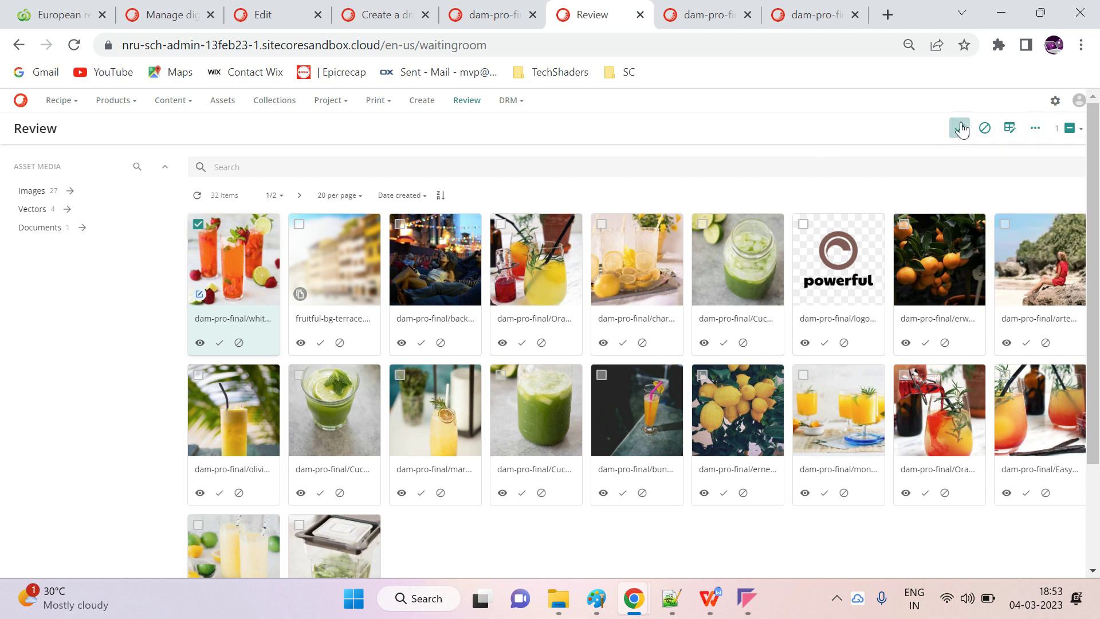
{"action": "left_click", "coordinate": [959, 127]}
{"action": "left_click", "coordinate": [586, 363]}
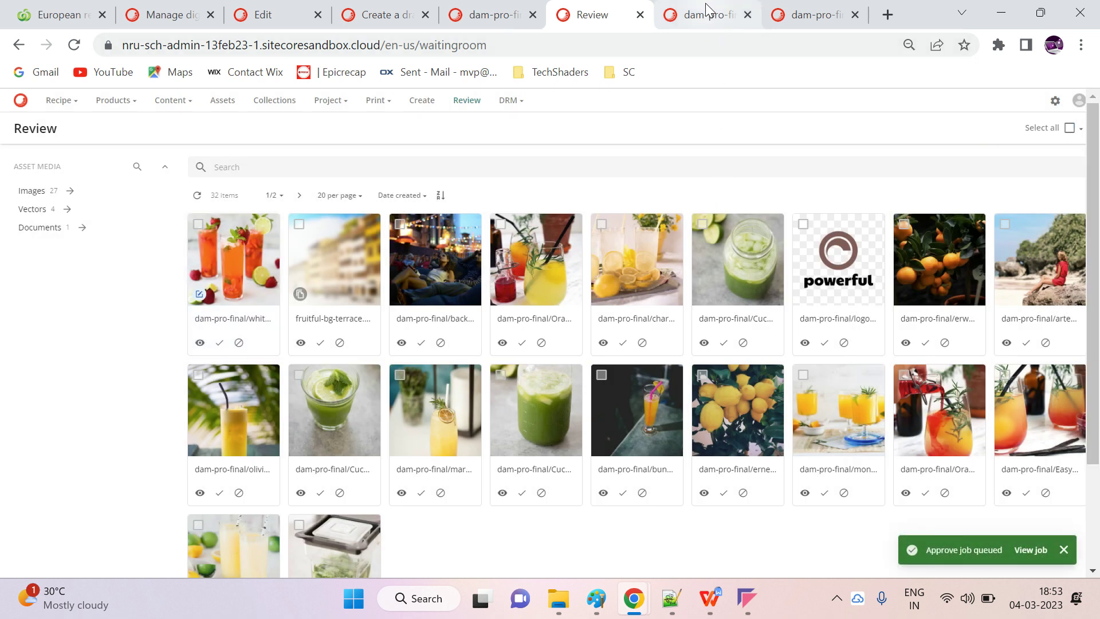
- Check the details of the approval job and its state in the background processes list
{"action": "left_click", "coordinate": [1040, 542]}
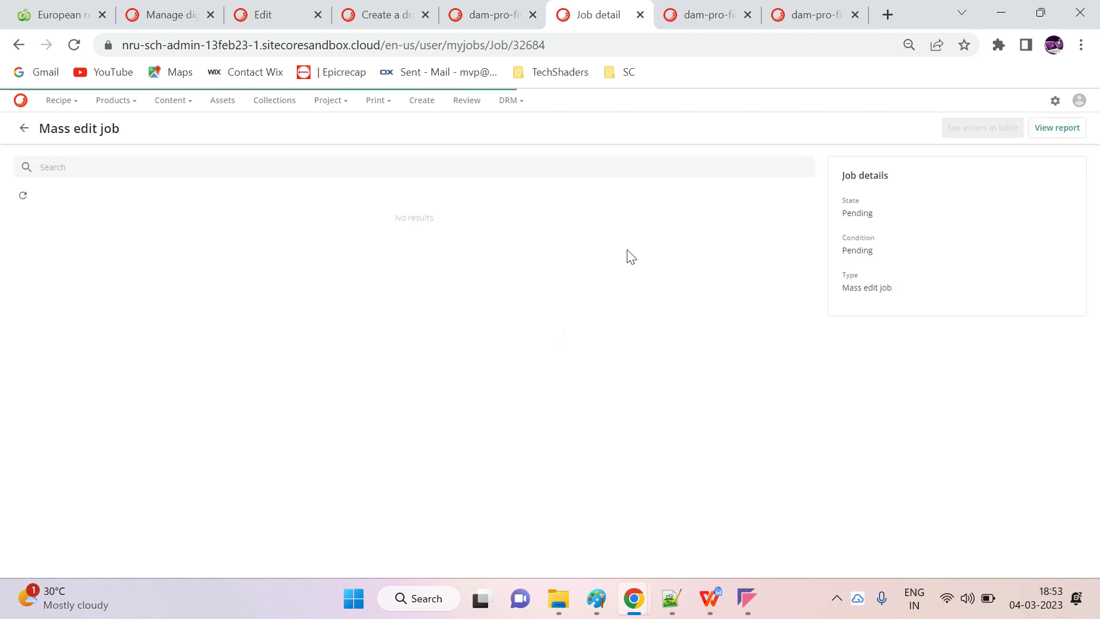
{"action": "left_click", "coordinate": [24, 128]}
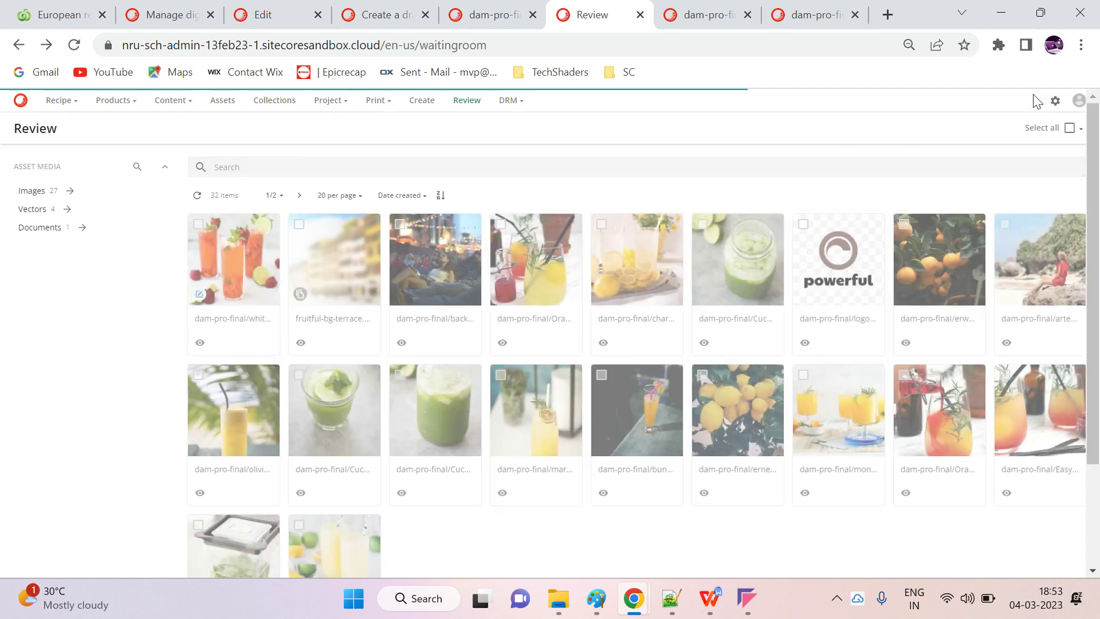
{"action": "left_click", "coordinate": [1079, 100]}
{"action": "left_click", "coordinate": [1016, 262]}
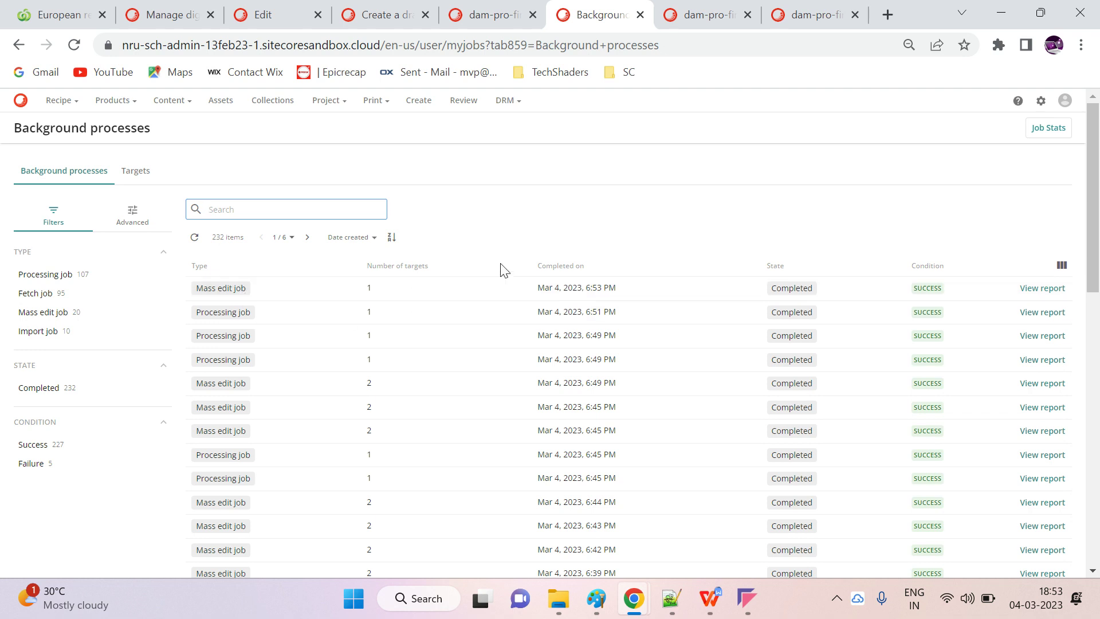
- Reload the original whitney-wright-286729.jpg page and the draft's page to check both after the approval
{"action": "left_click", "coordinate": [692, 12]}
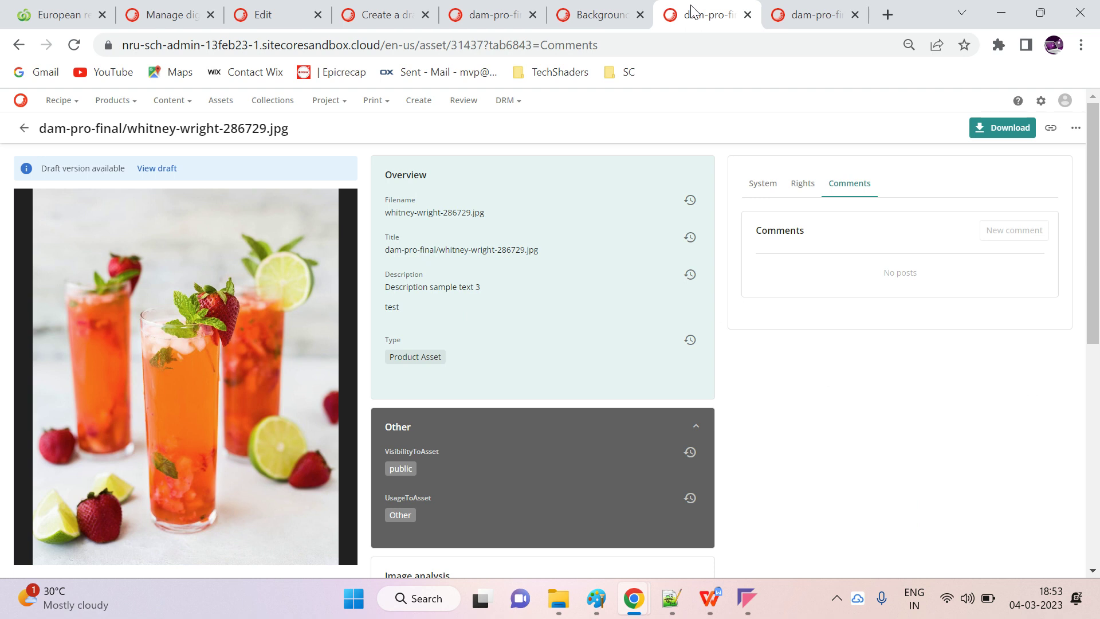
{"action": "left_click", "coordinate": [74, 45]}
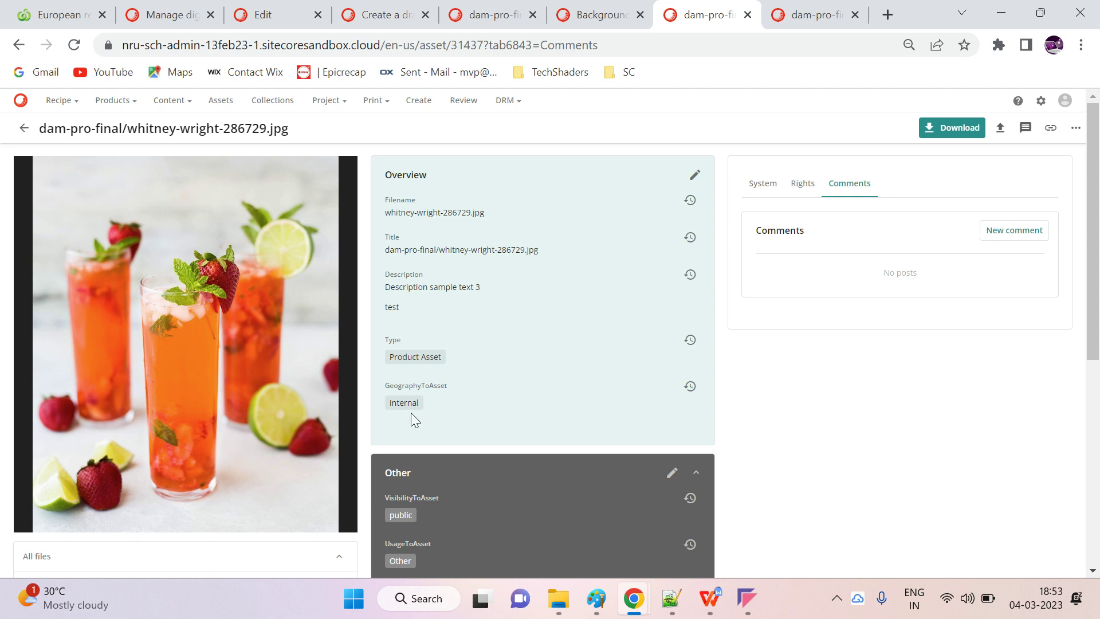
{"action": "left_click", "coordinate": [816, 16]}
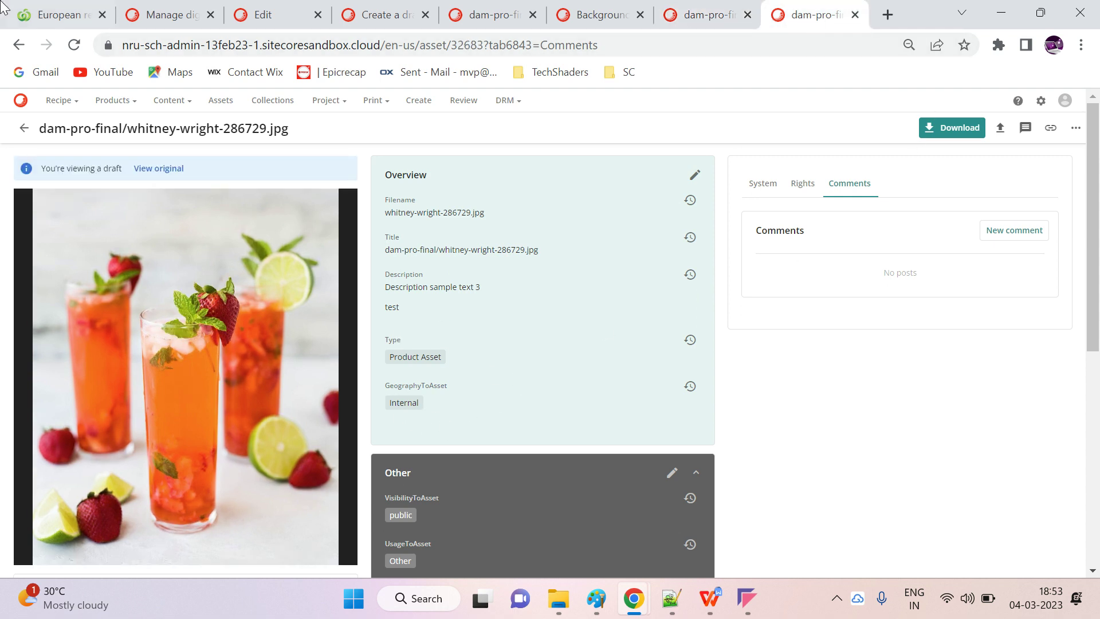
{"action": "left_click", "coordinate": [73, 46]}
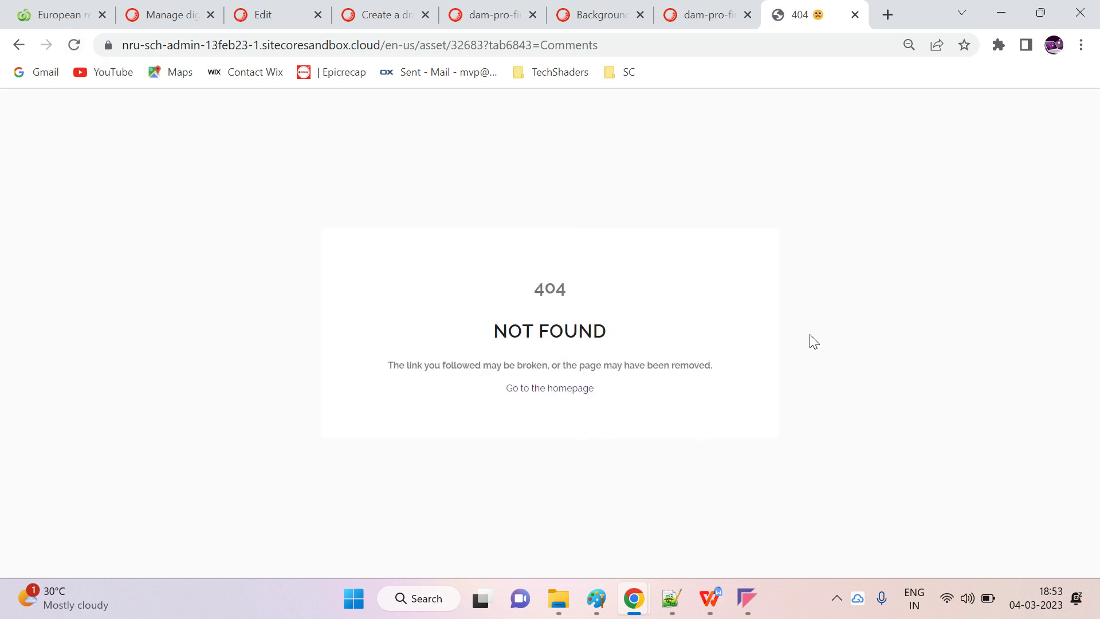